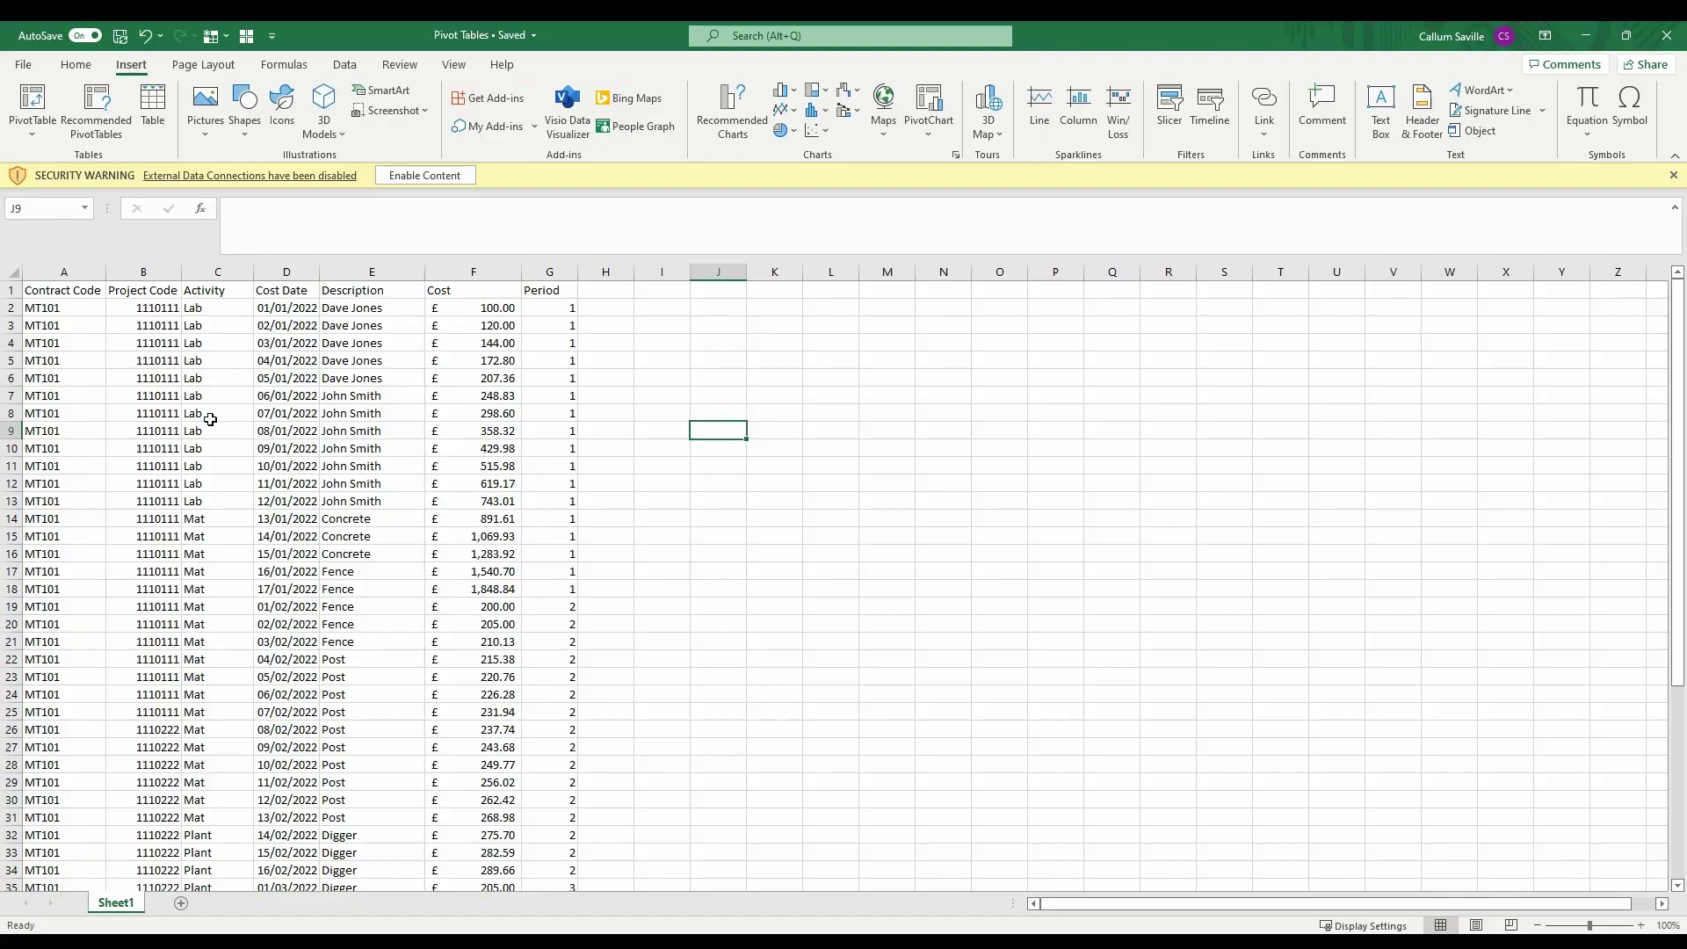
# - Review the data columns A to G, focusing on Contract Code, Project Code and Activity
pyautogui.scroll(-6, 206, 415)
pyautogui.scroll(4, 196, 409)
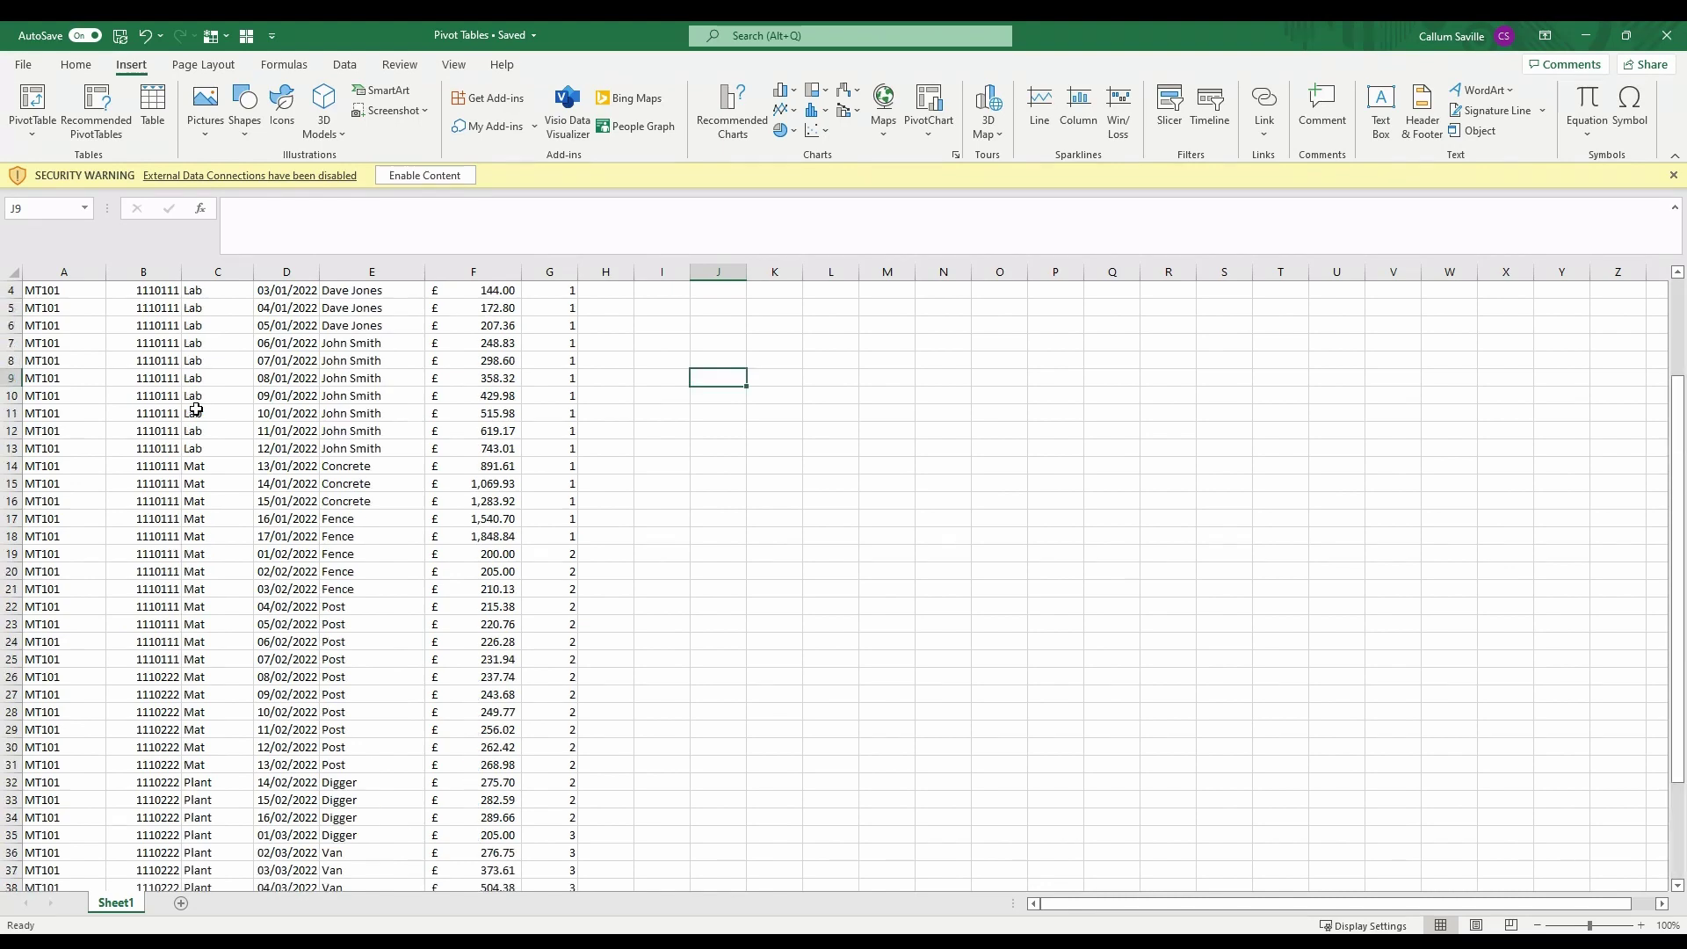
pyautogui.scroll(1, 196, 409)
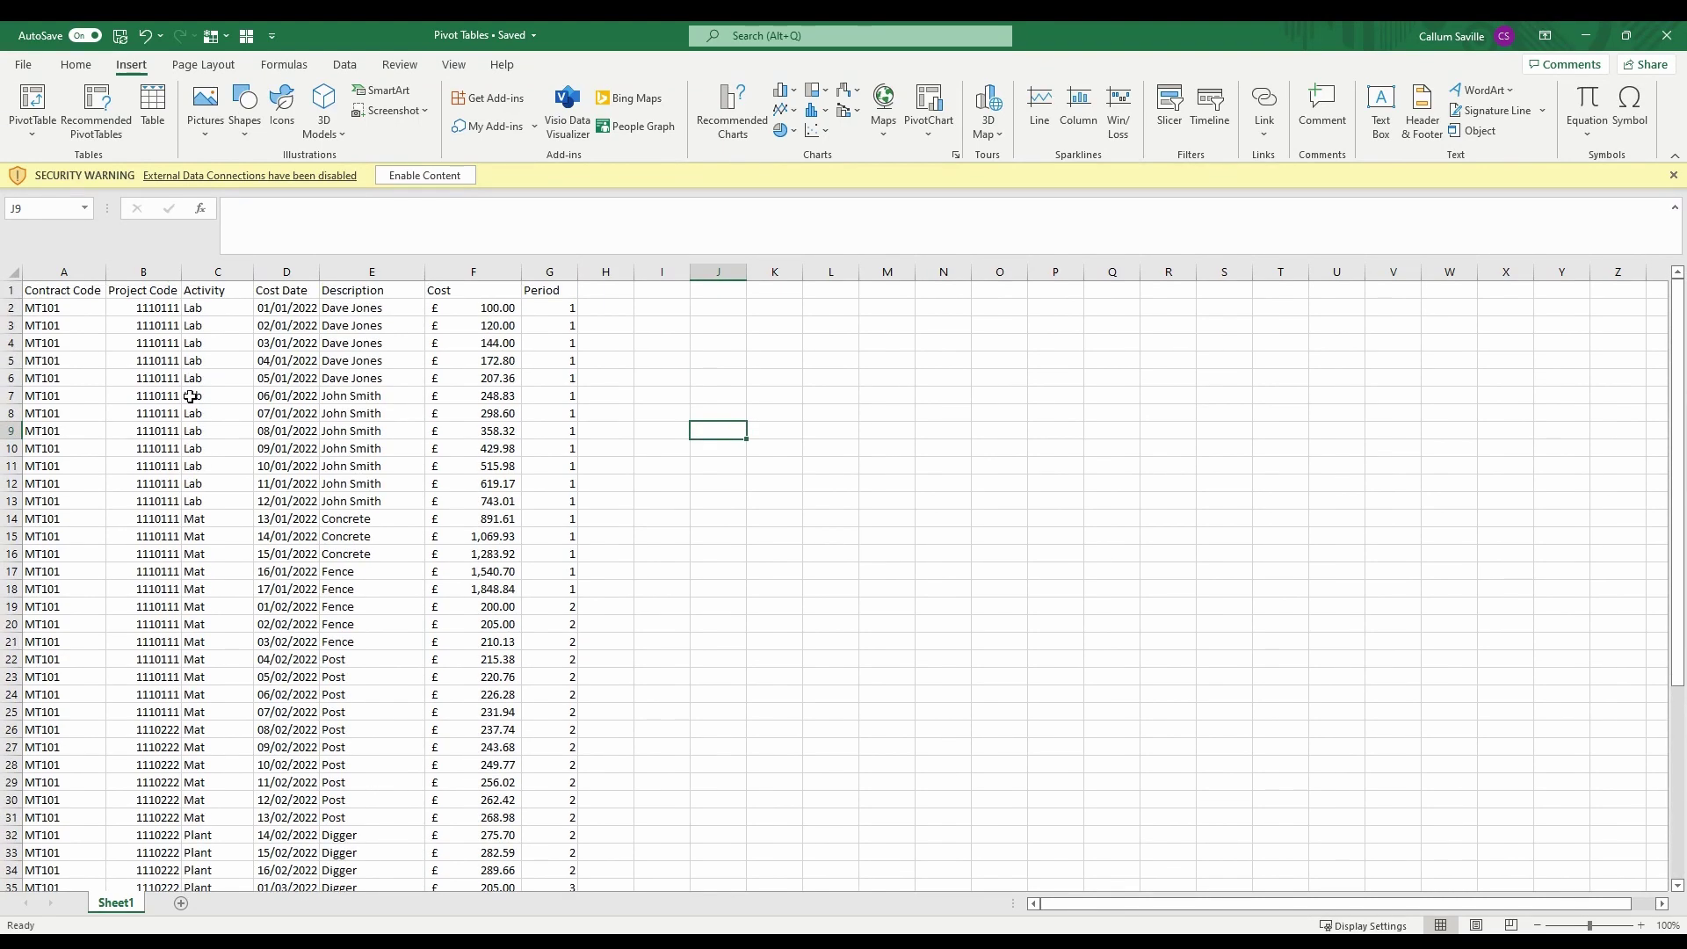
pyautogui.moveTo(61, 272); pyautogui.dragTo(564, 265)
pyautogui.click(182, 292)
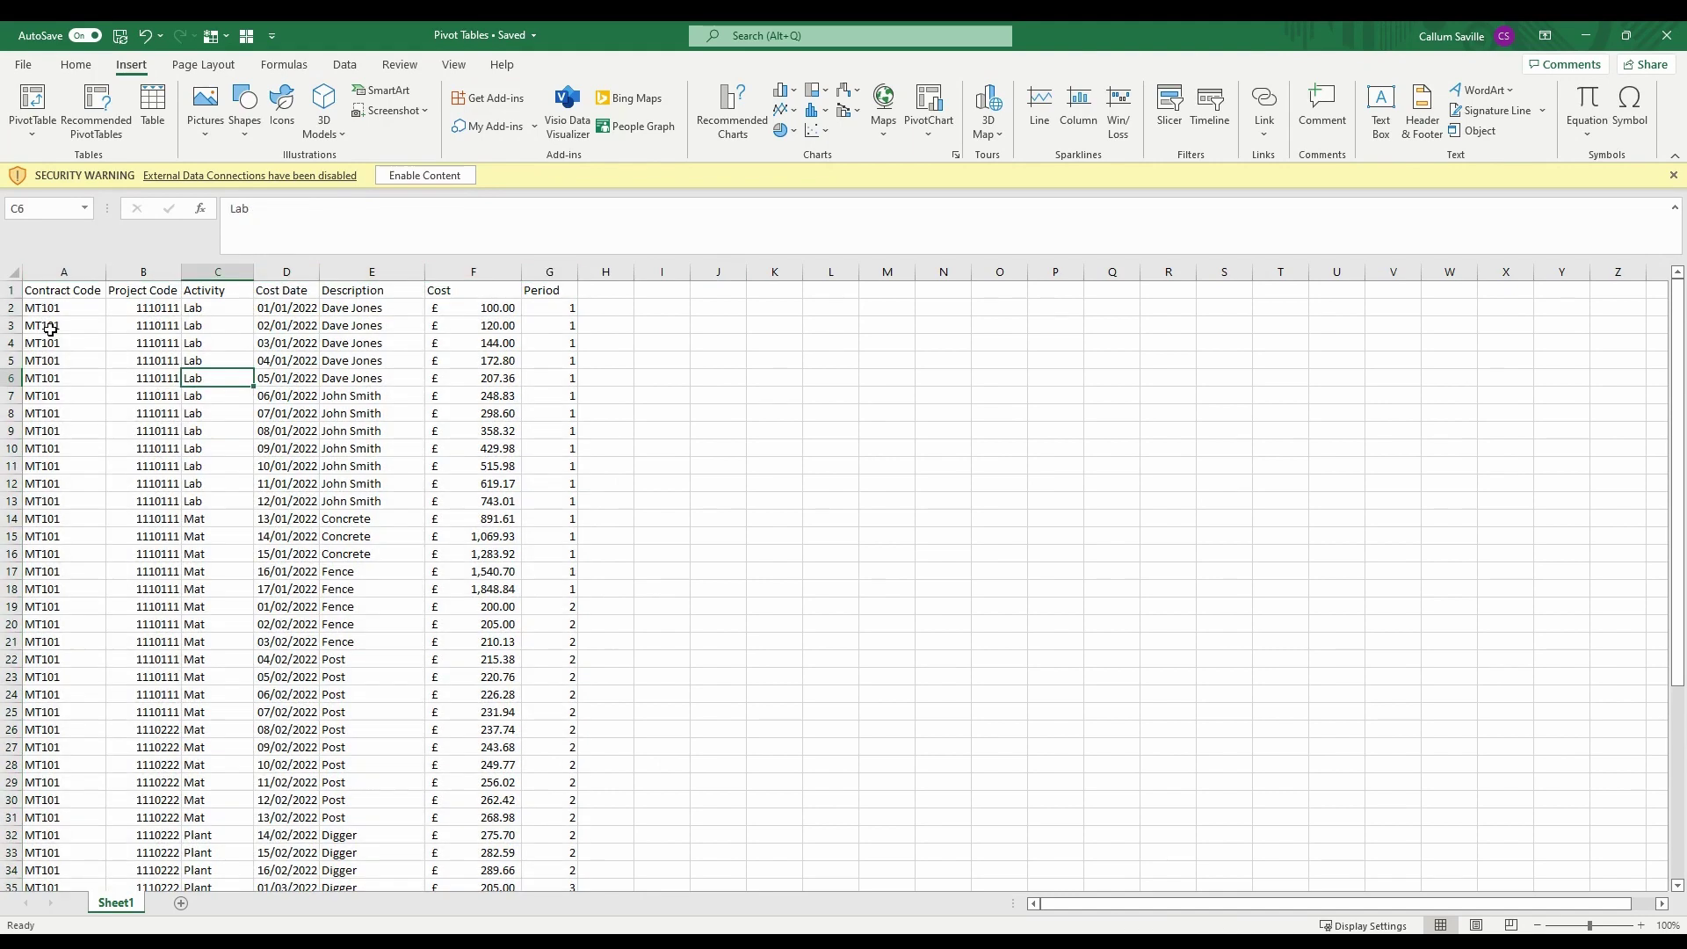
pyautogui.click(54, 266)
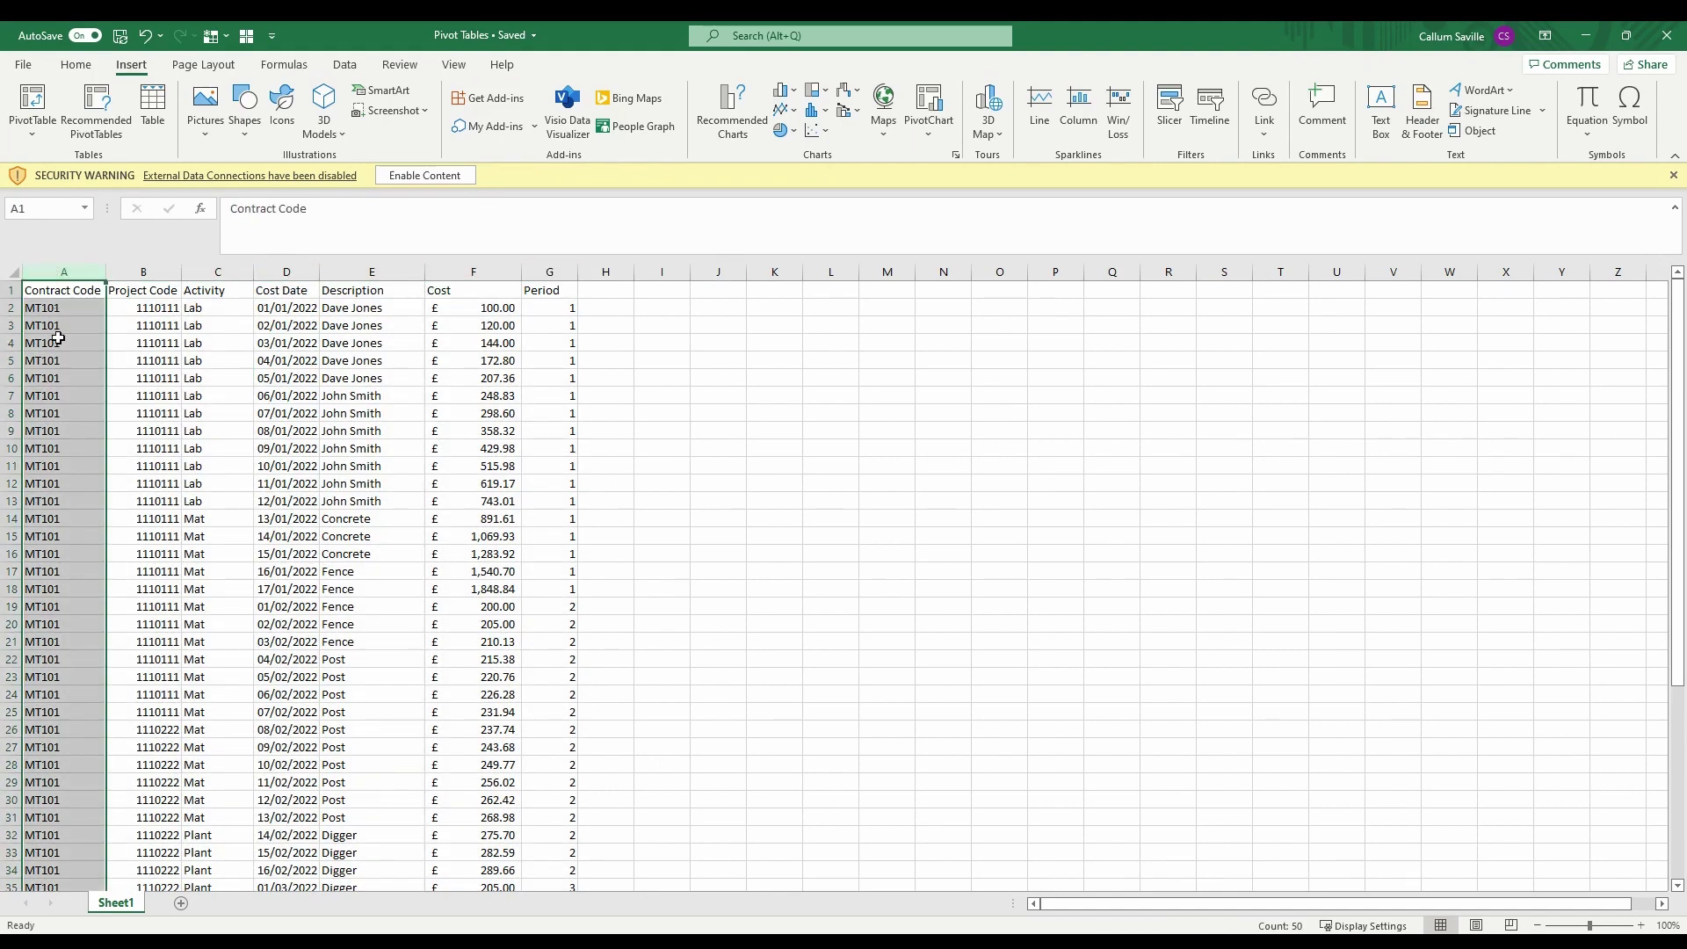
pyautogui.scroll(-5, 58, 338)
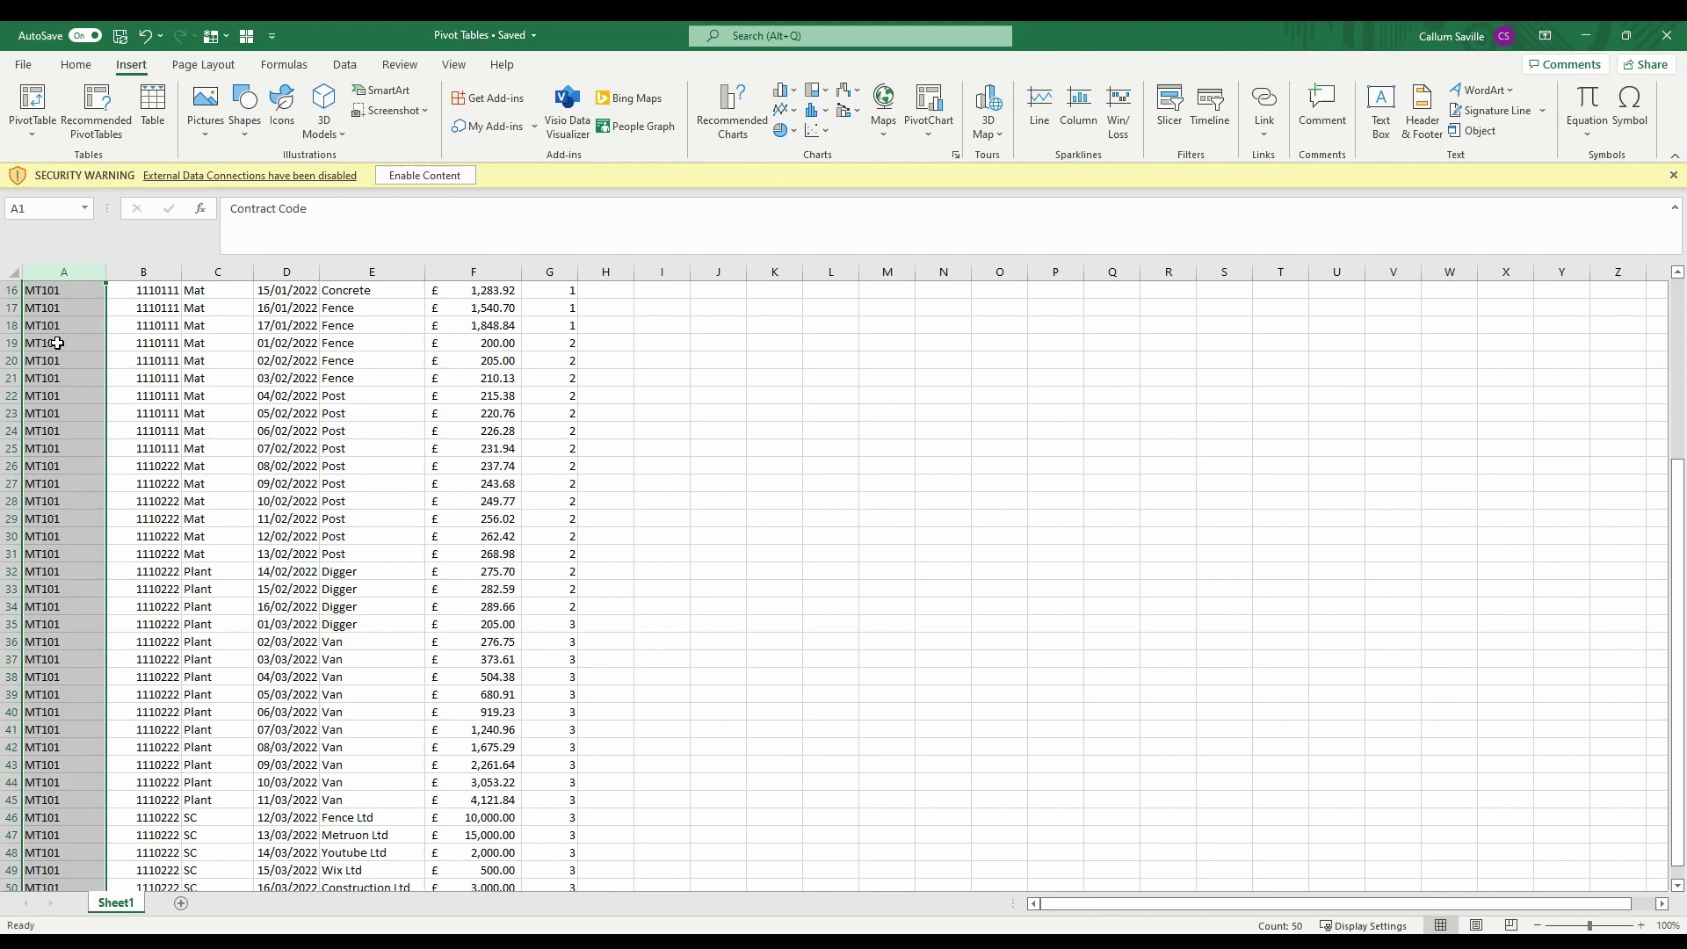
pyautogui.scroll(5, 57, 343)
pyautogui.click(154, 272)
pyautogui.scroll(-2, 152, 379)
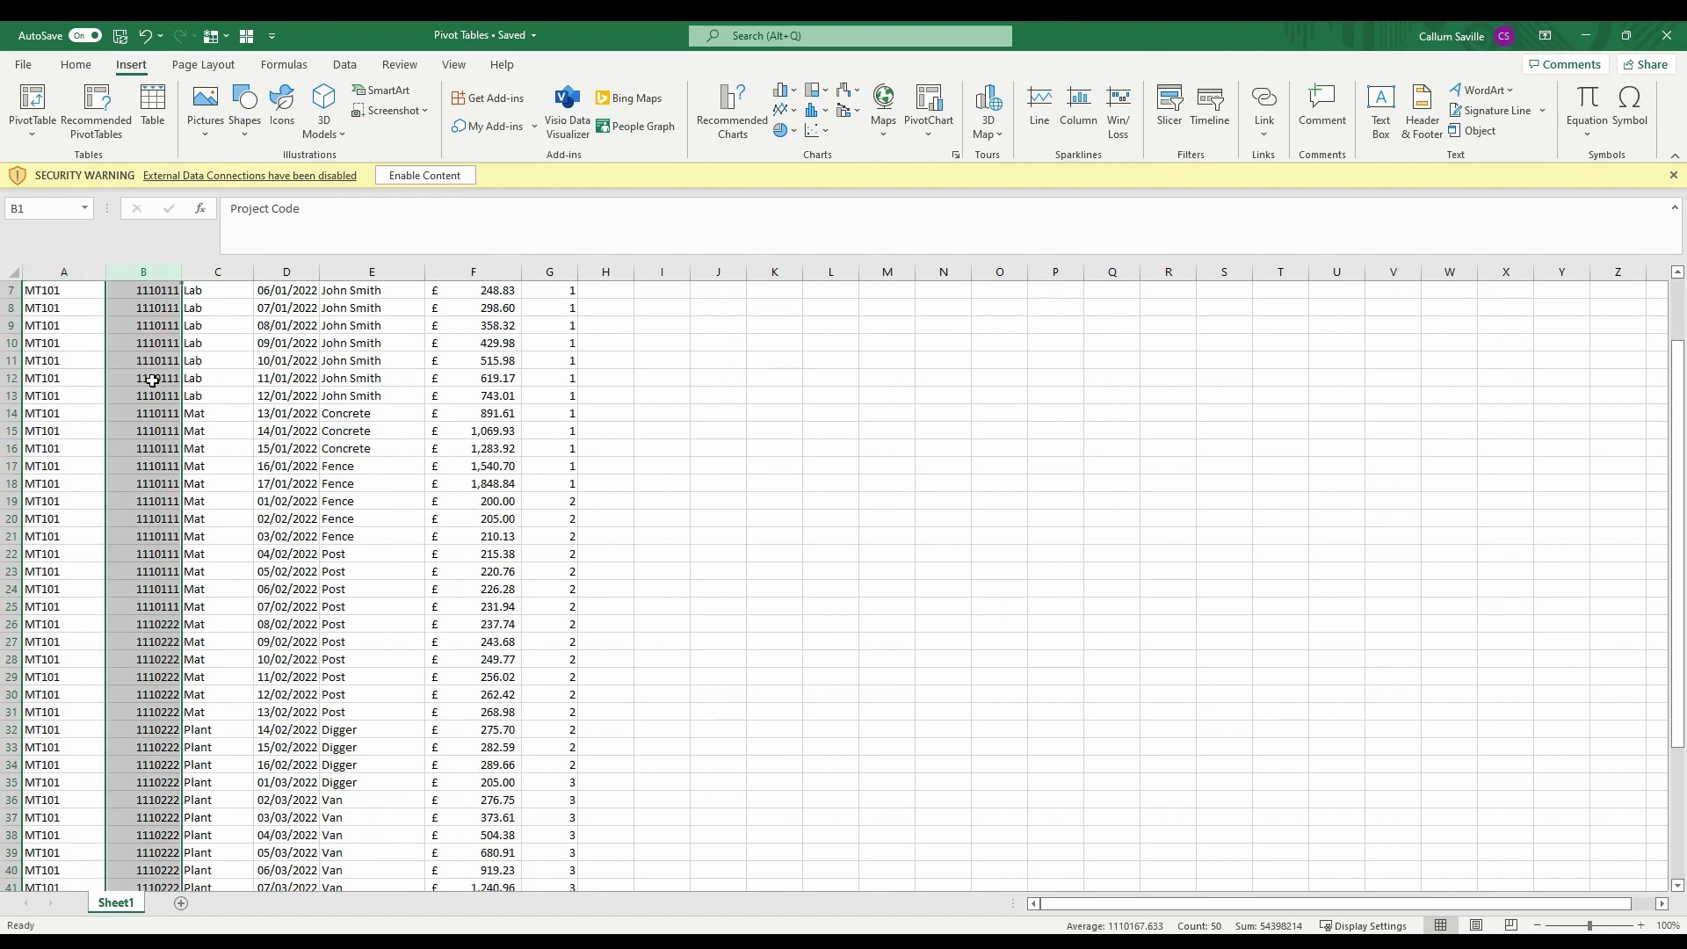
pyautogui.scroll(-3, 152, 379)
pyautogui.scroll(5, 152, 380)
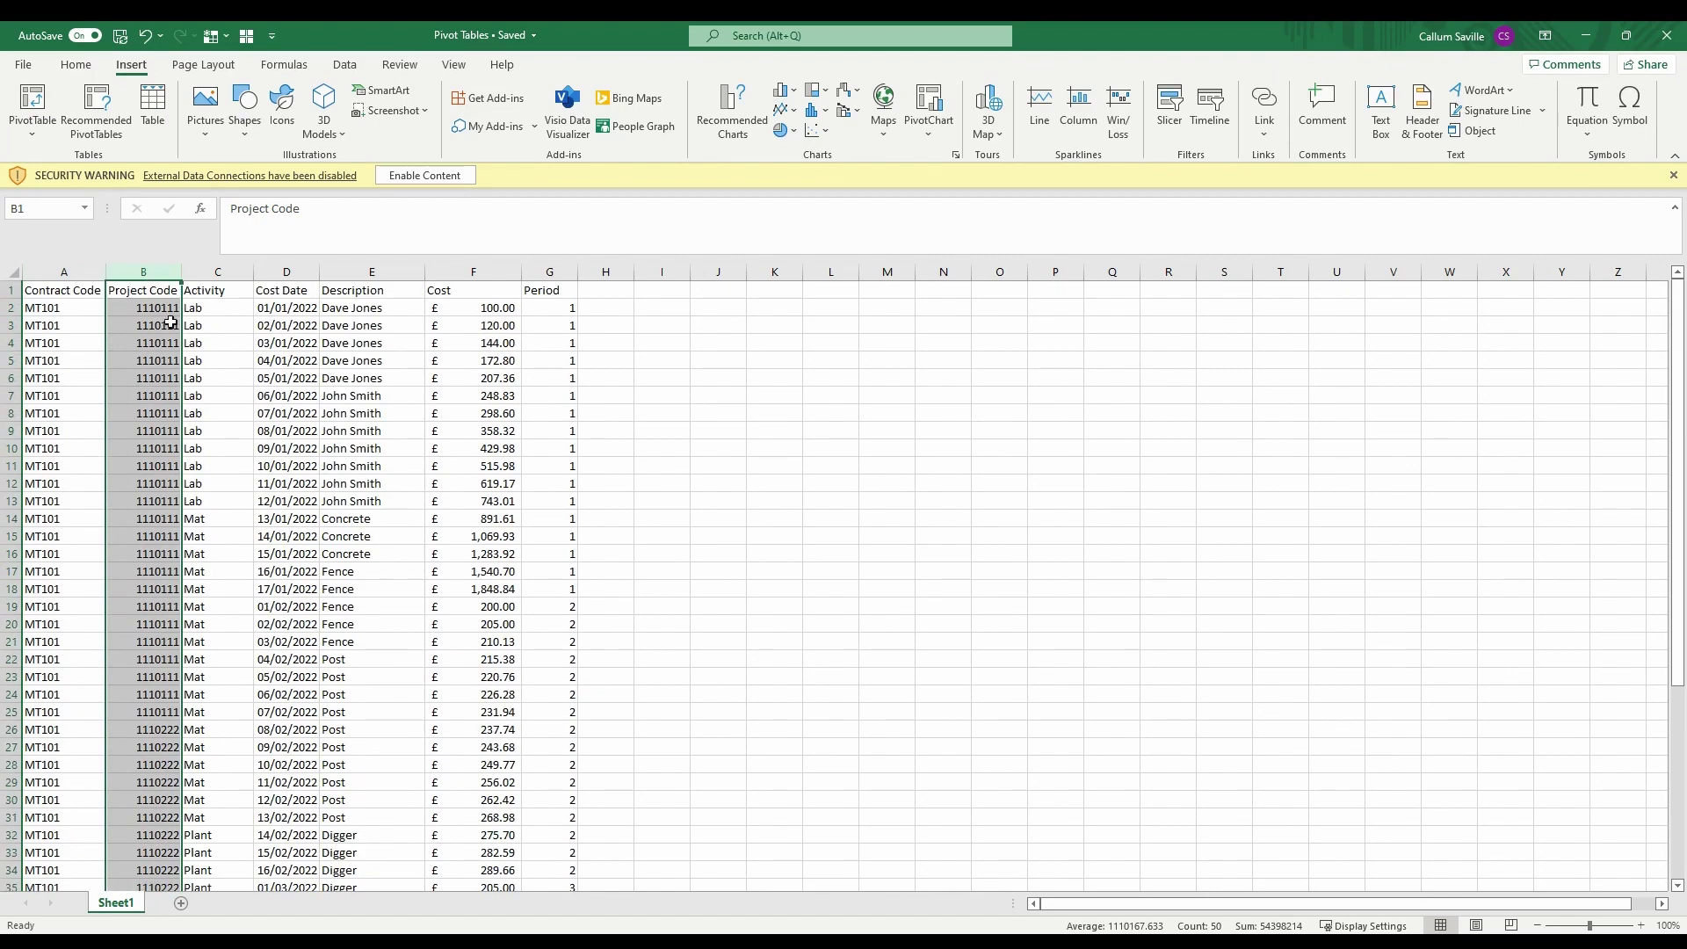
pyautogui.click(220, 272)
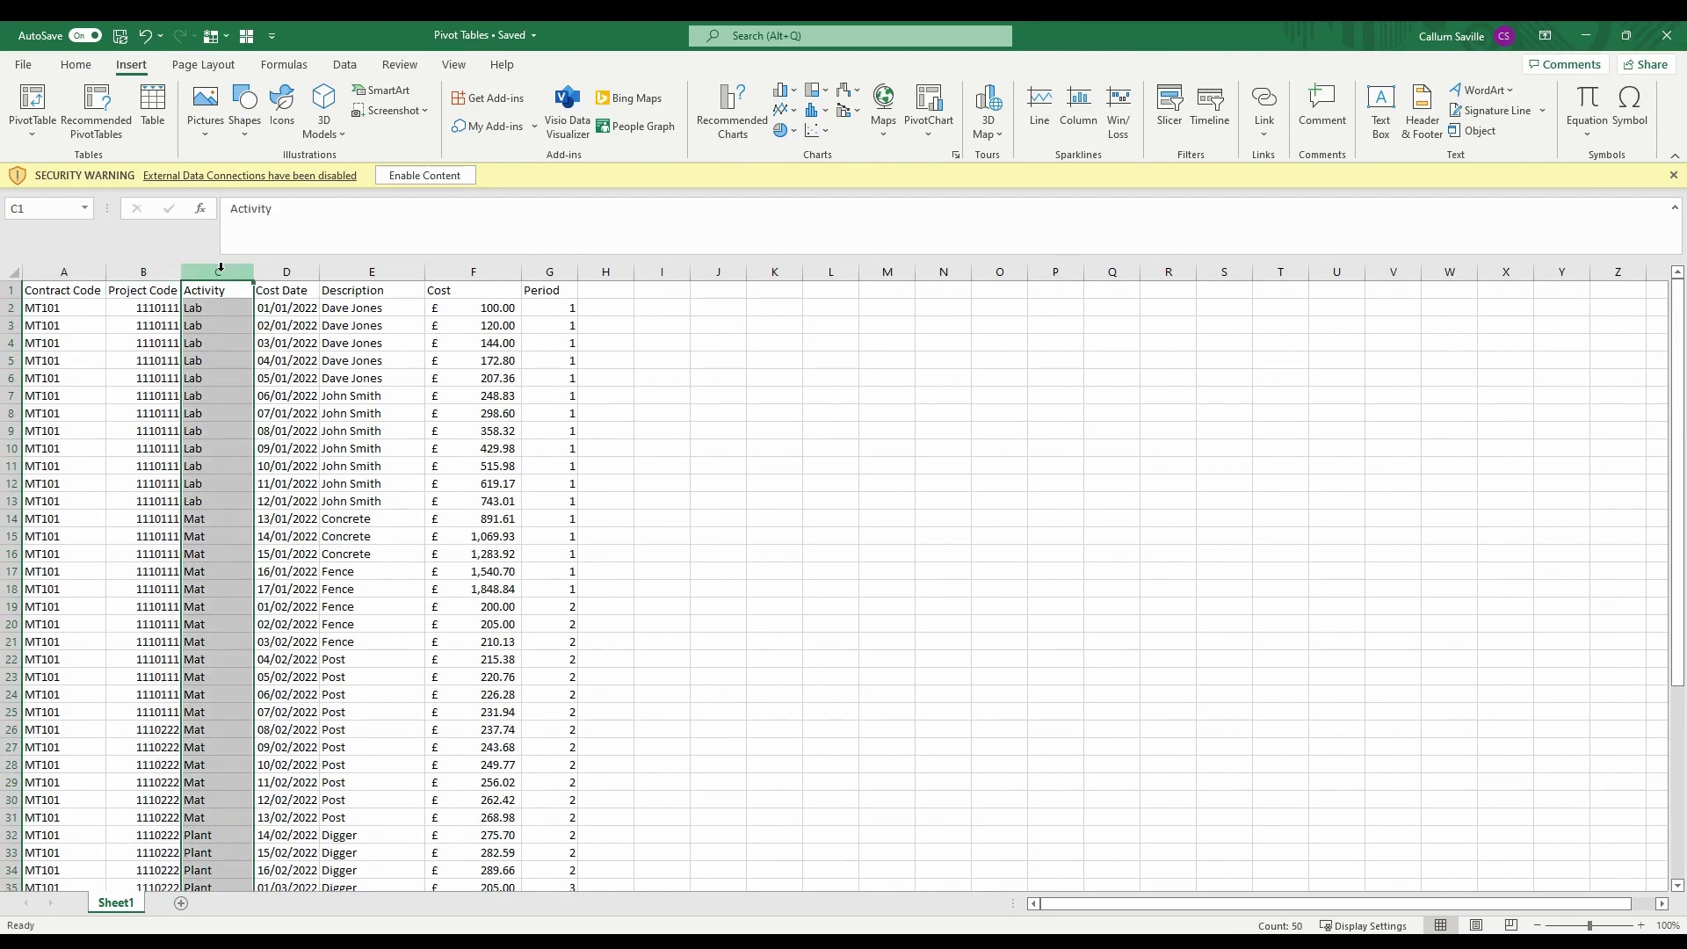
# - Look over the Lab, Mat, Plant and SC activity entries in the data
pyautogui.click(203, 373)
pyautogui.click(198, 545)
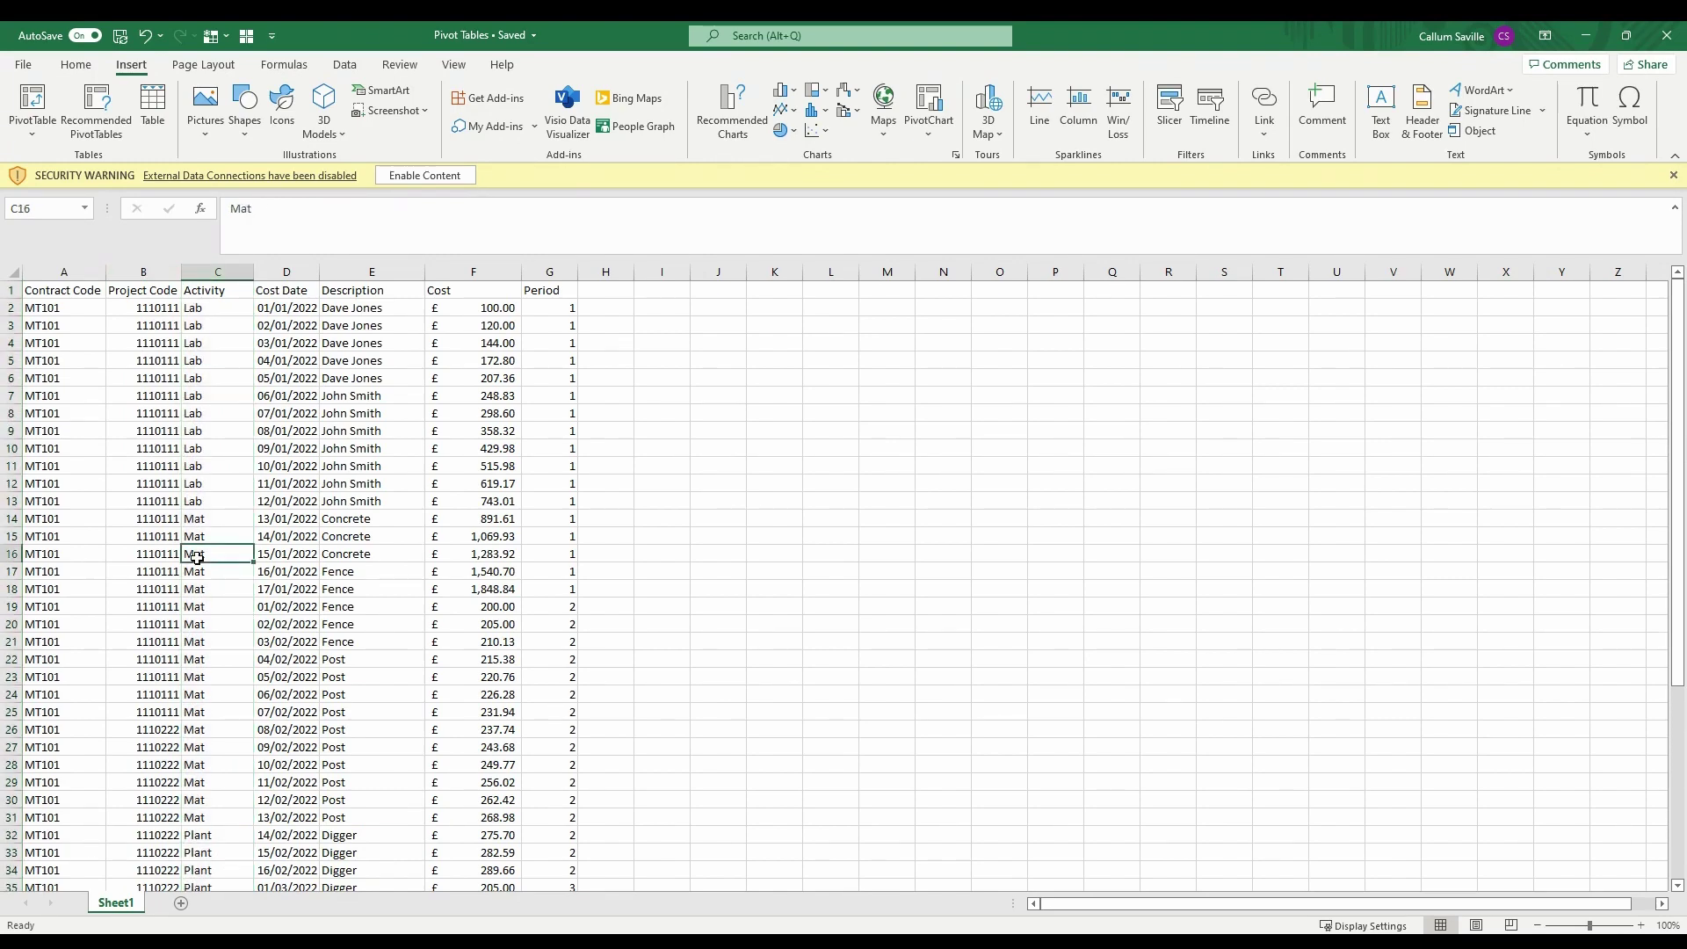
pyautogui.scroll(-4, 197, 544)
pyautogui.click(210, 673)
pyautogui.scroll(-3, 206, 676)
pyautogui.click(206, 723)
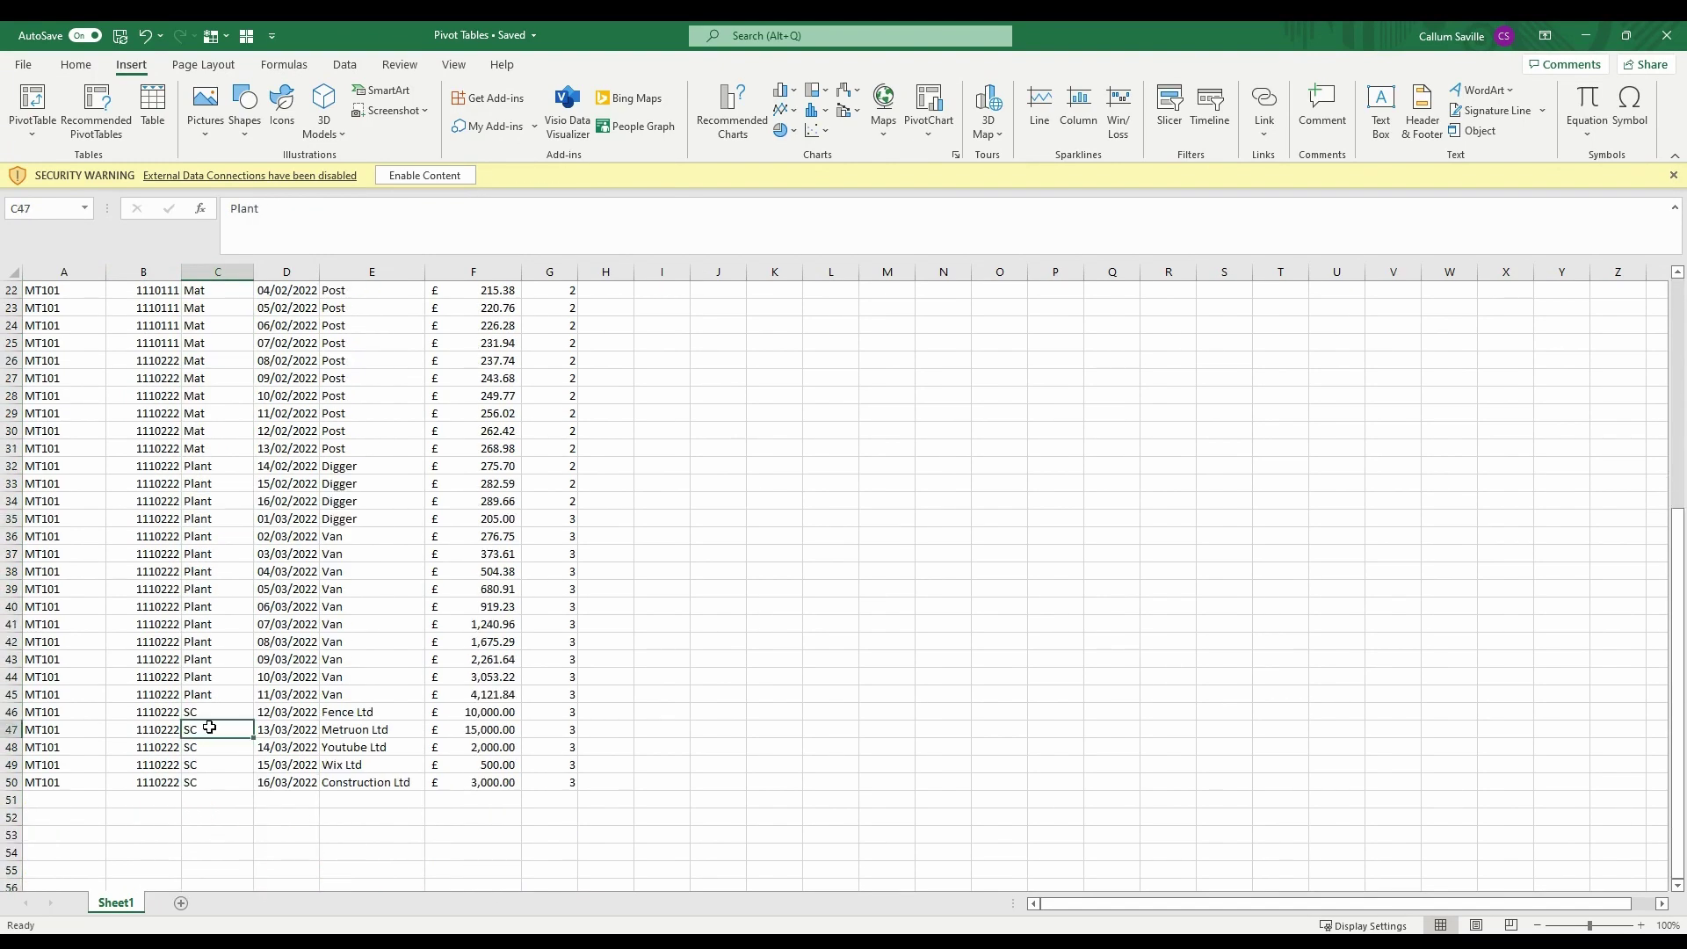
pyautogui.scroll(7, 215, 716)
# - Review the Cost Date, Description, Cost and Period columns, including dates 01/01/2022 and 03/02/2022
pyautogui.click(286, 272)
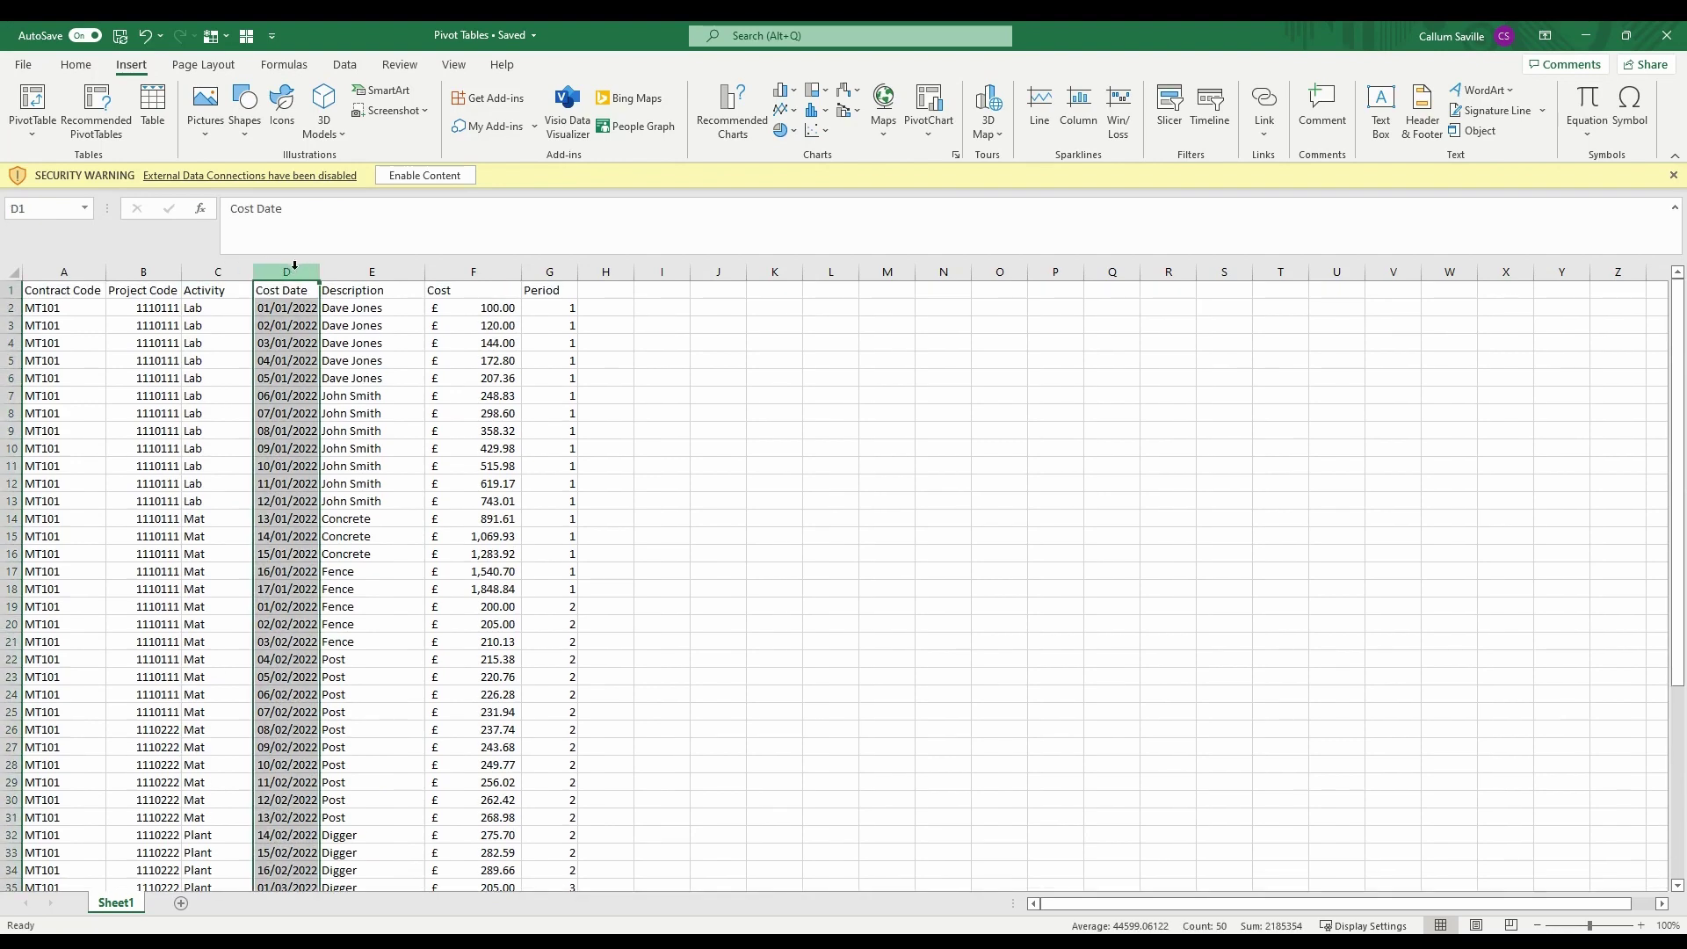
pyautogui.click(372, 272)
pyautogui.click(473, 271)
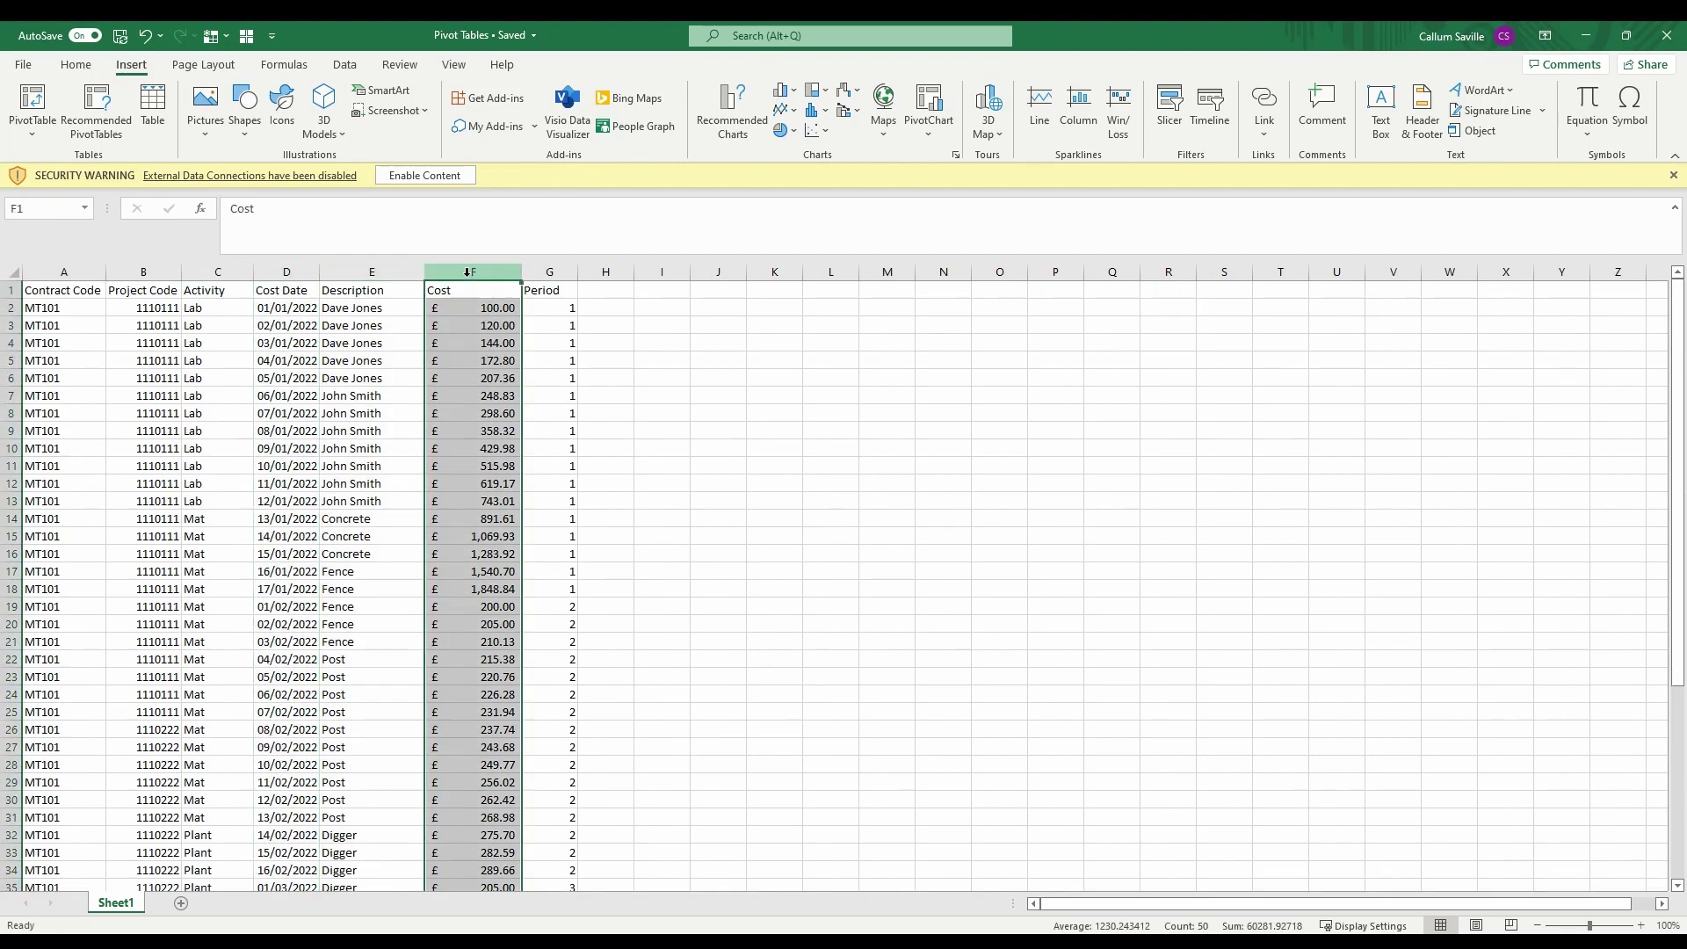
pyautogui.click(564, 272)
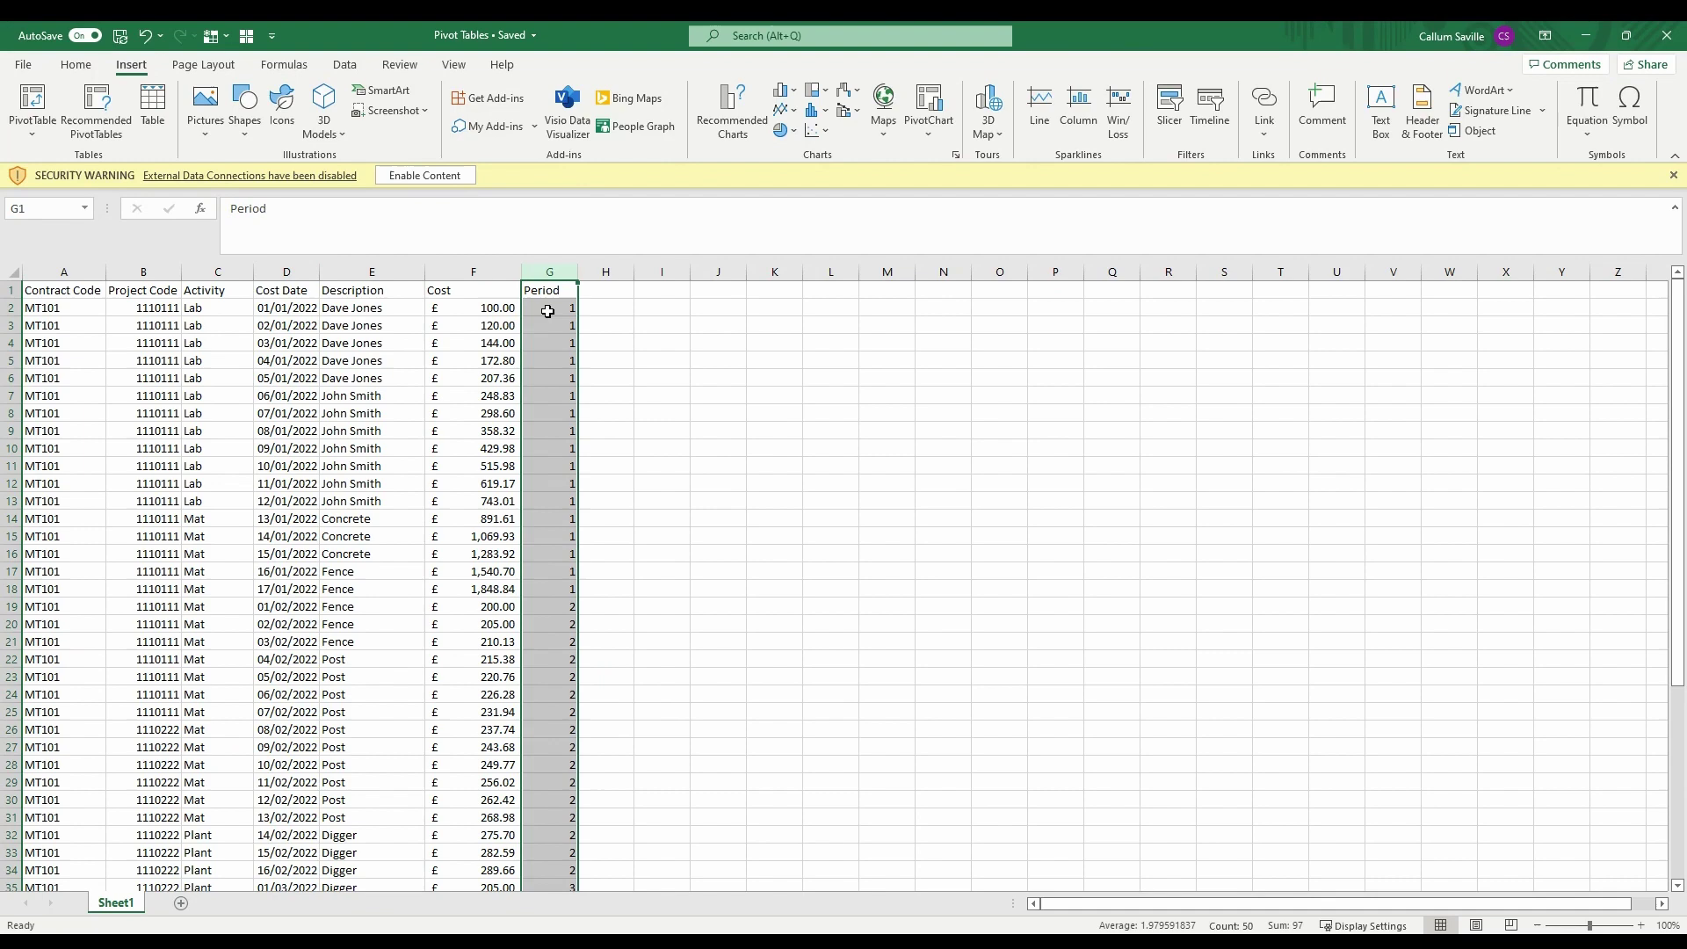
pyautogui.click(547, 311)
pyautogui.click(298, 312)
pyautogui.scroll(-2, 519, 456)
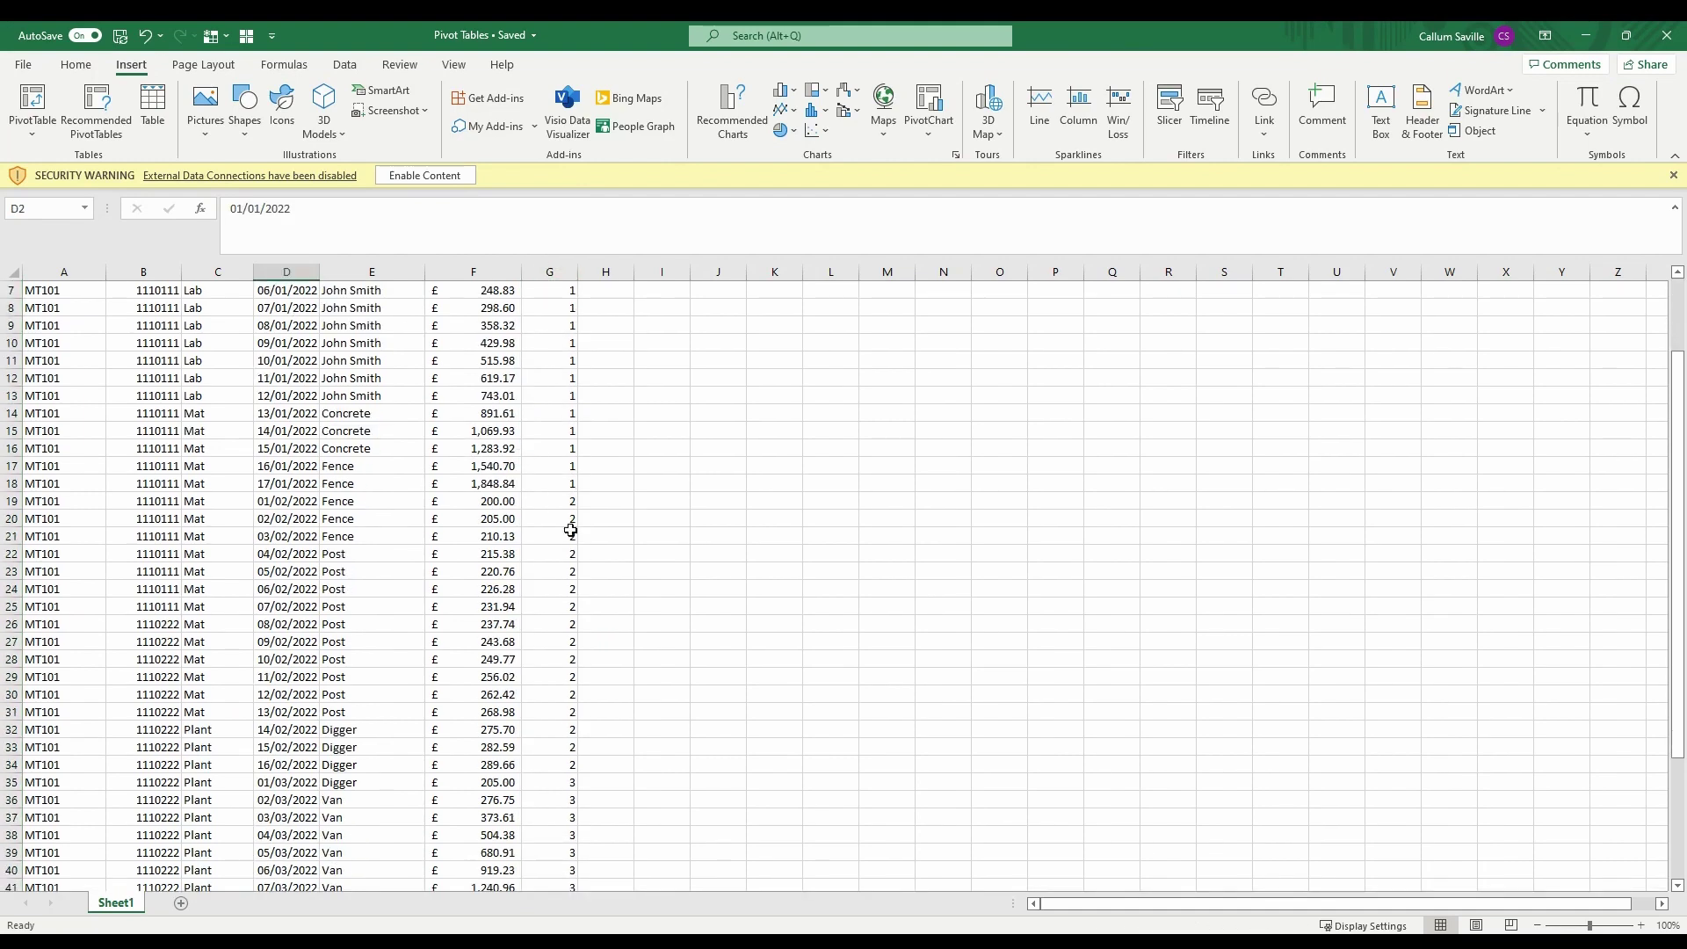
pyautogui.click(286, 536)
pyautogui.scroll(-3, 387, 557)
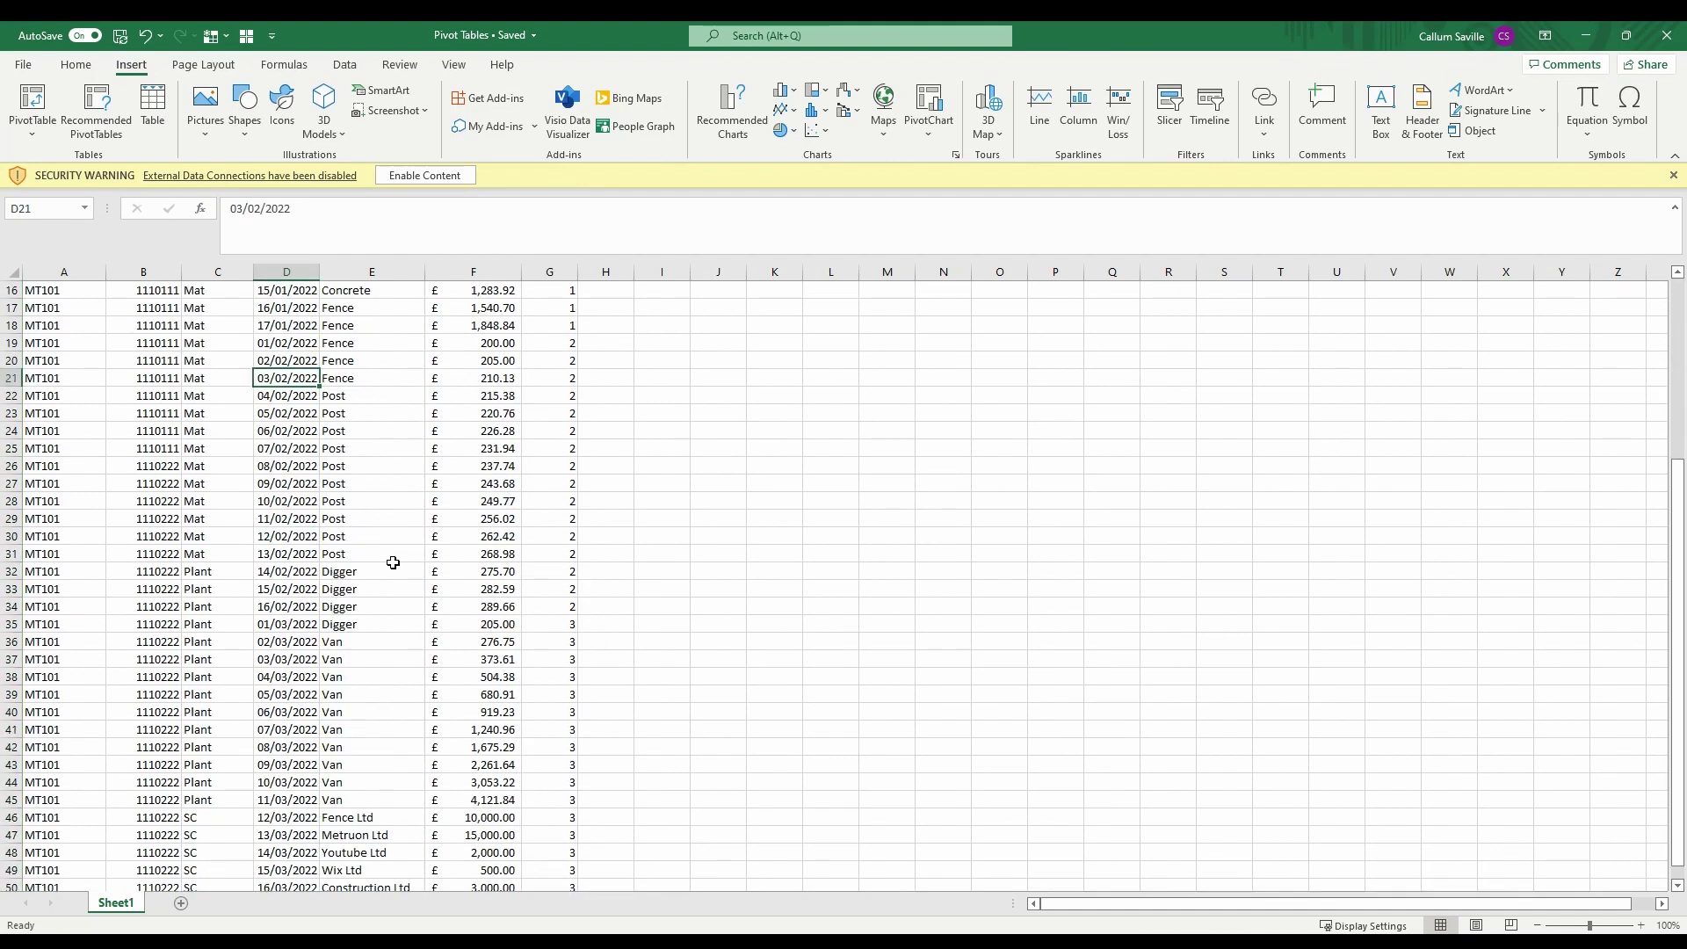
pyautogui.scroll(5, 391, 560)
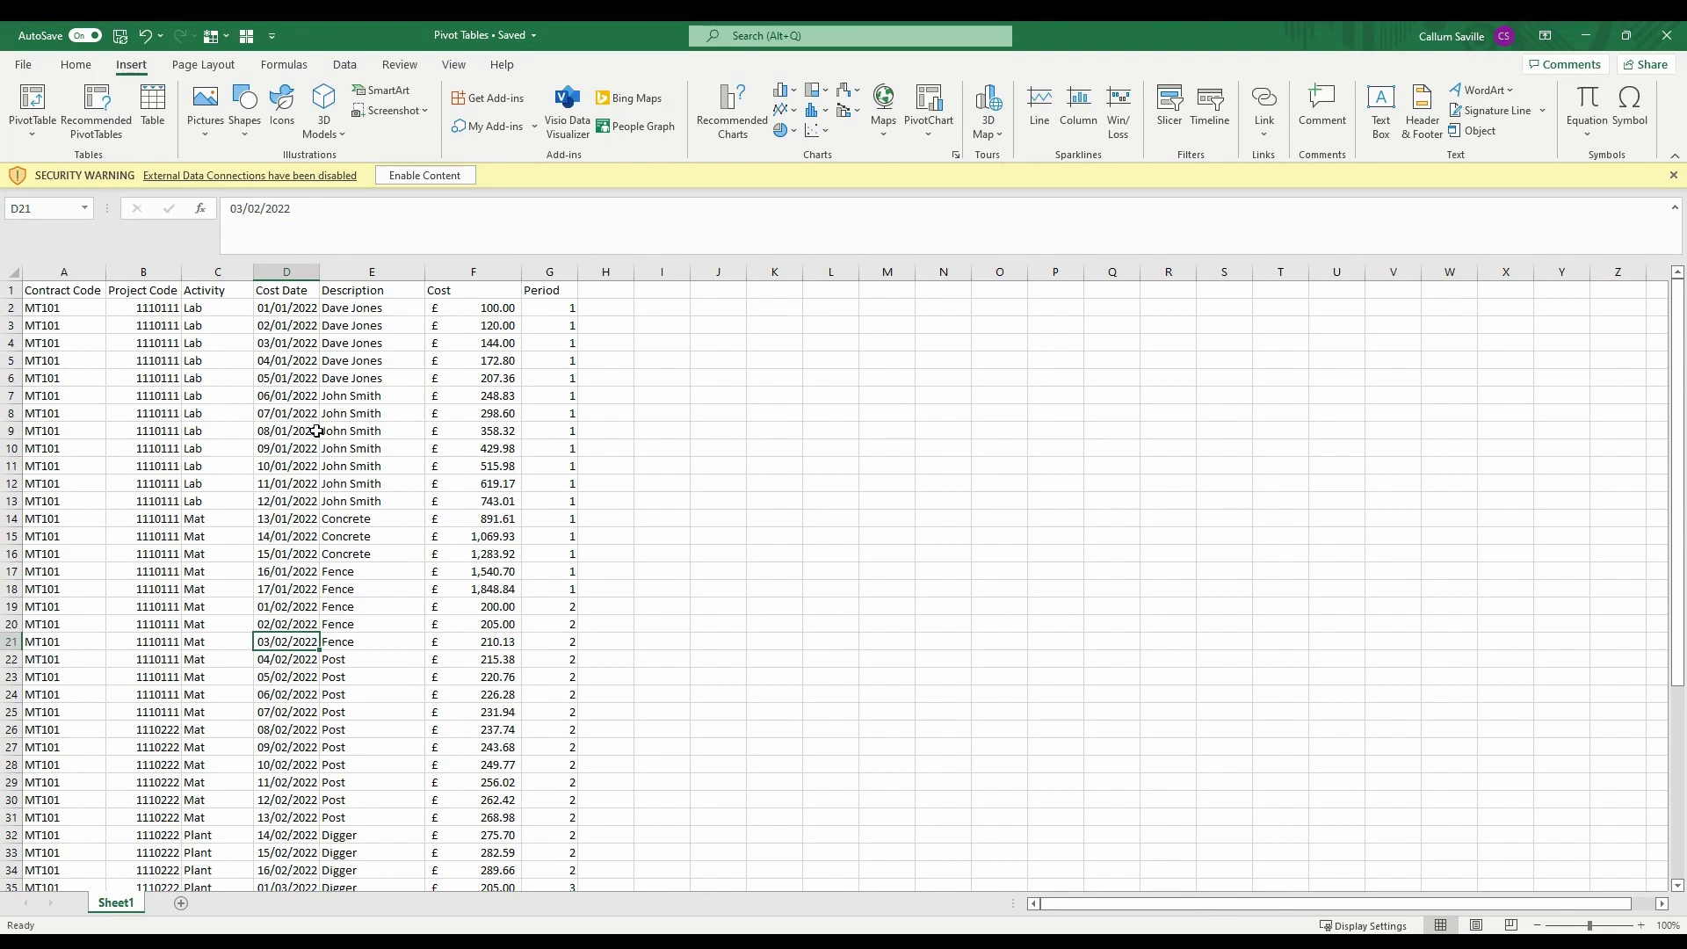
# - Insert a PivotTable from the cost data on a new worksheet
pyautogui.click(292, 395)
pyautogui.click(32, 104)
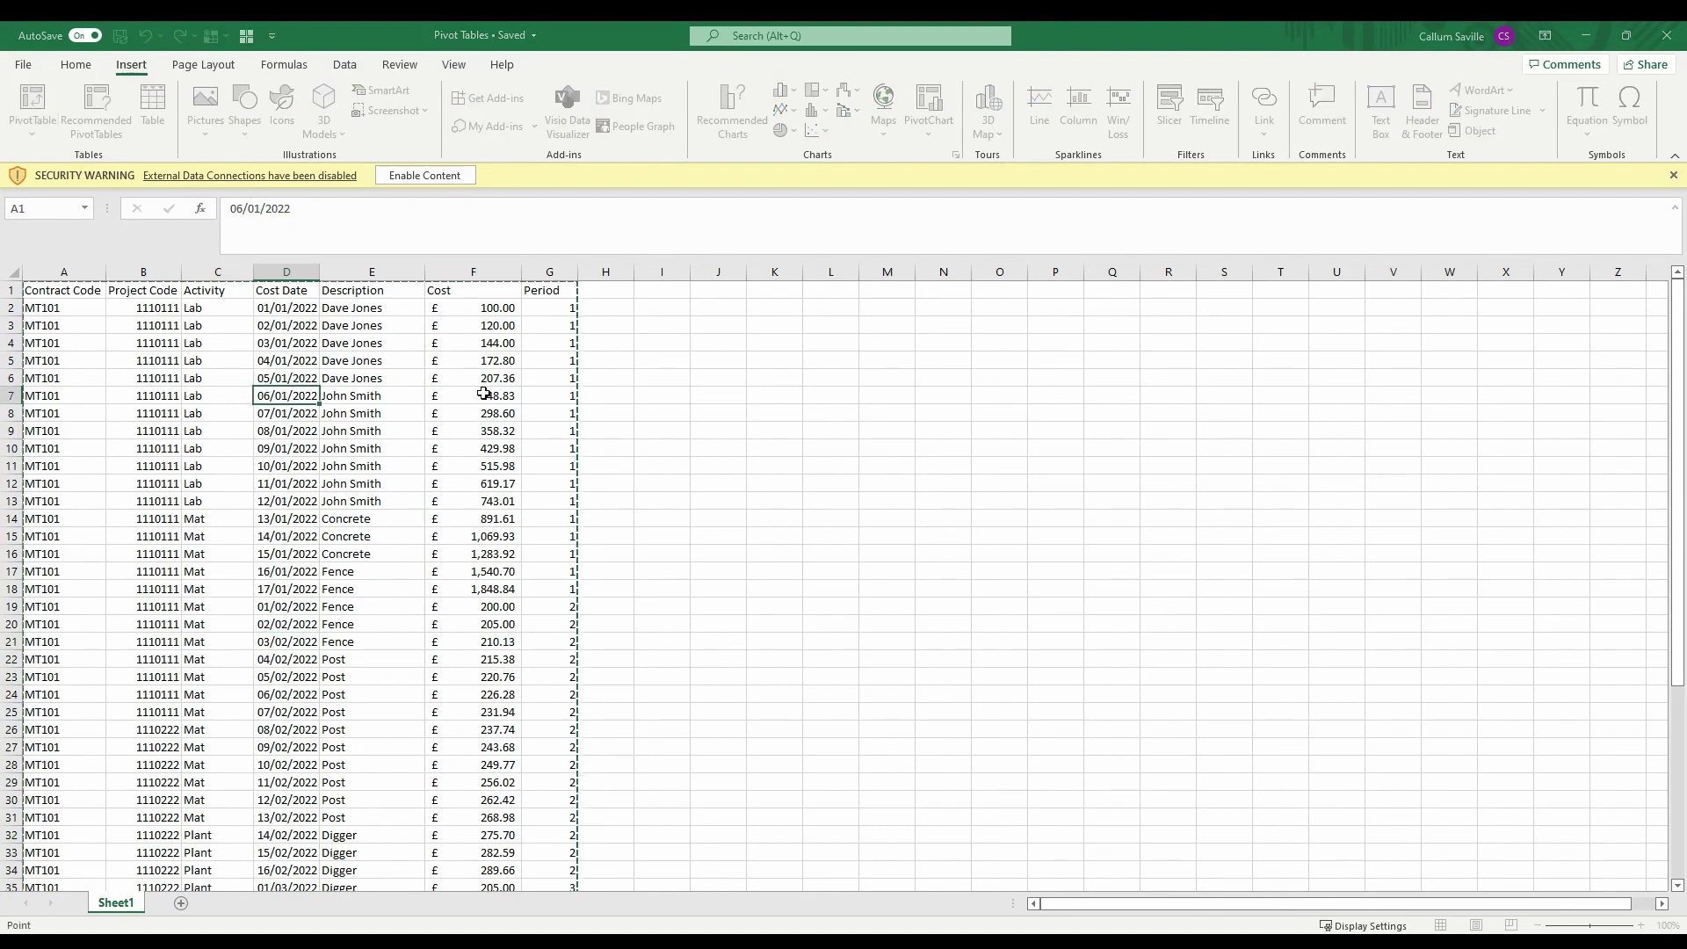
pyautogui.click(889, 602)
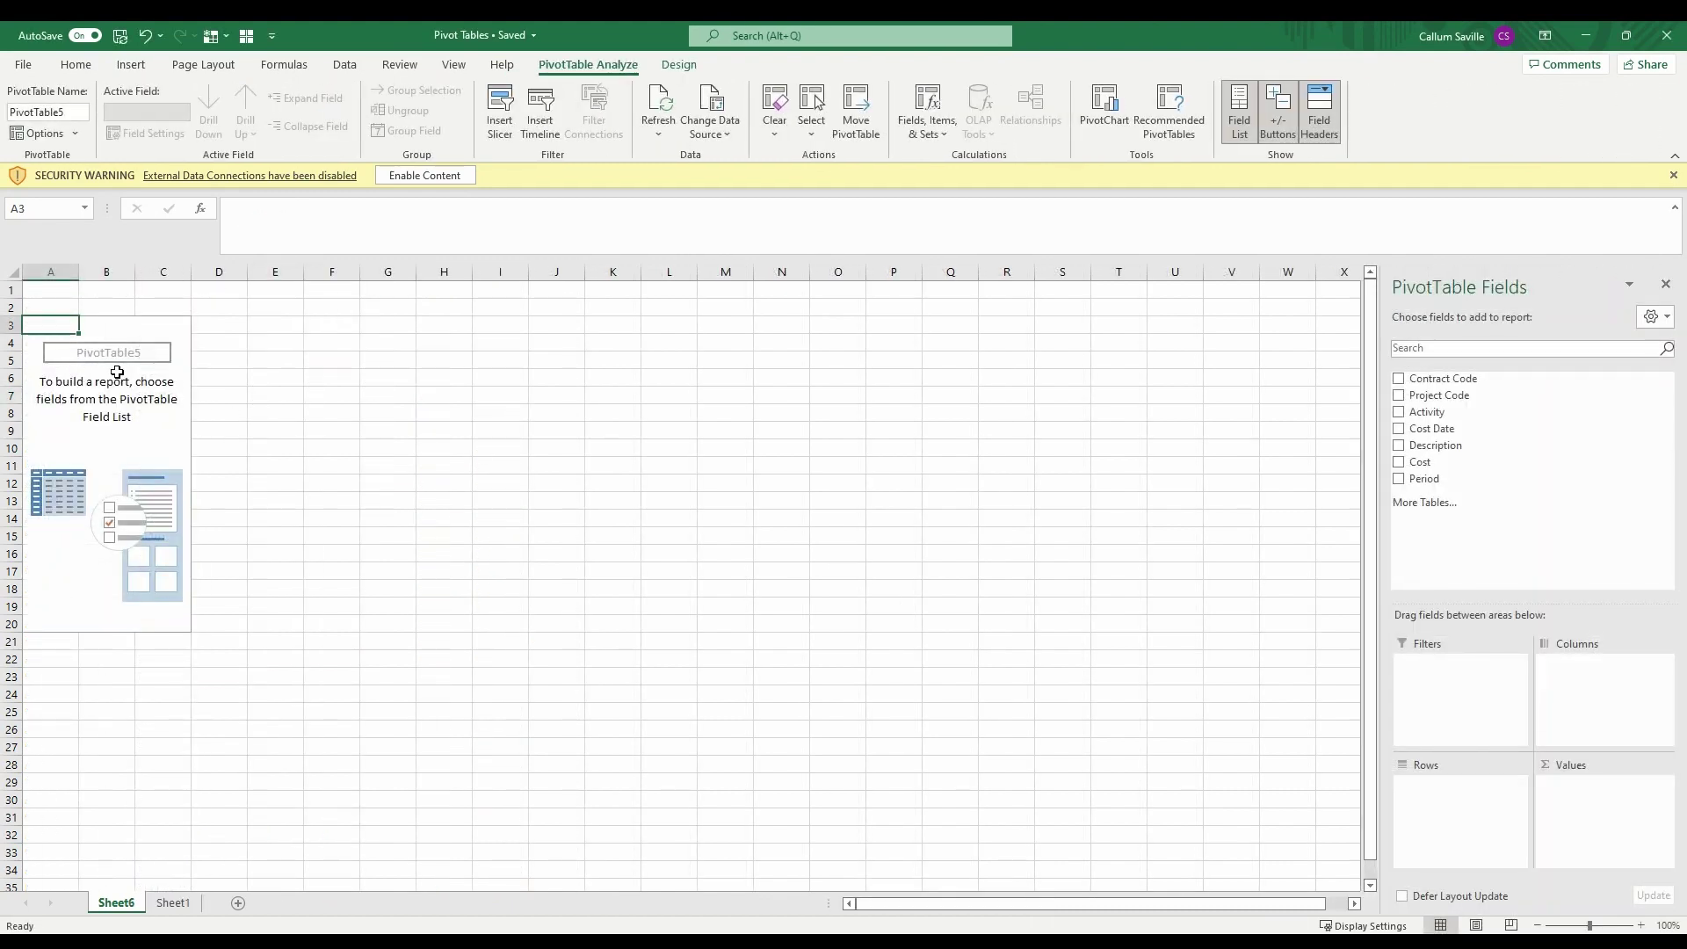
pyautogui.click(82, 417)
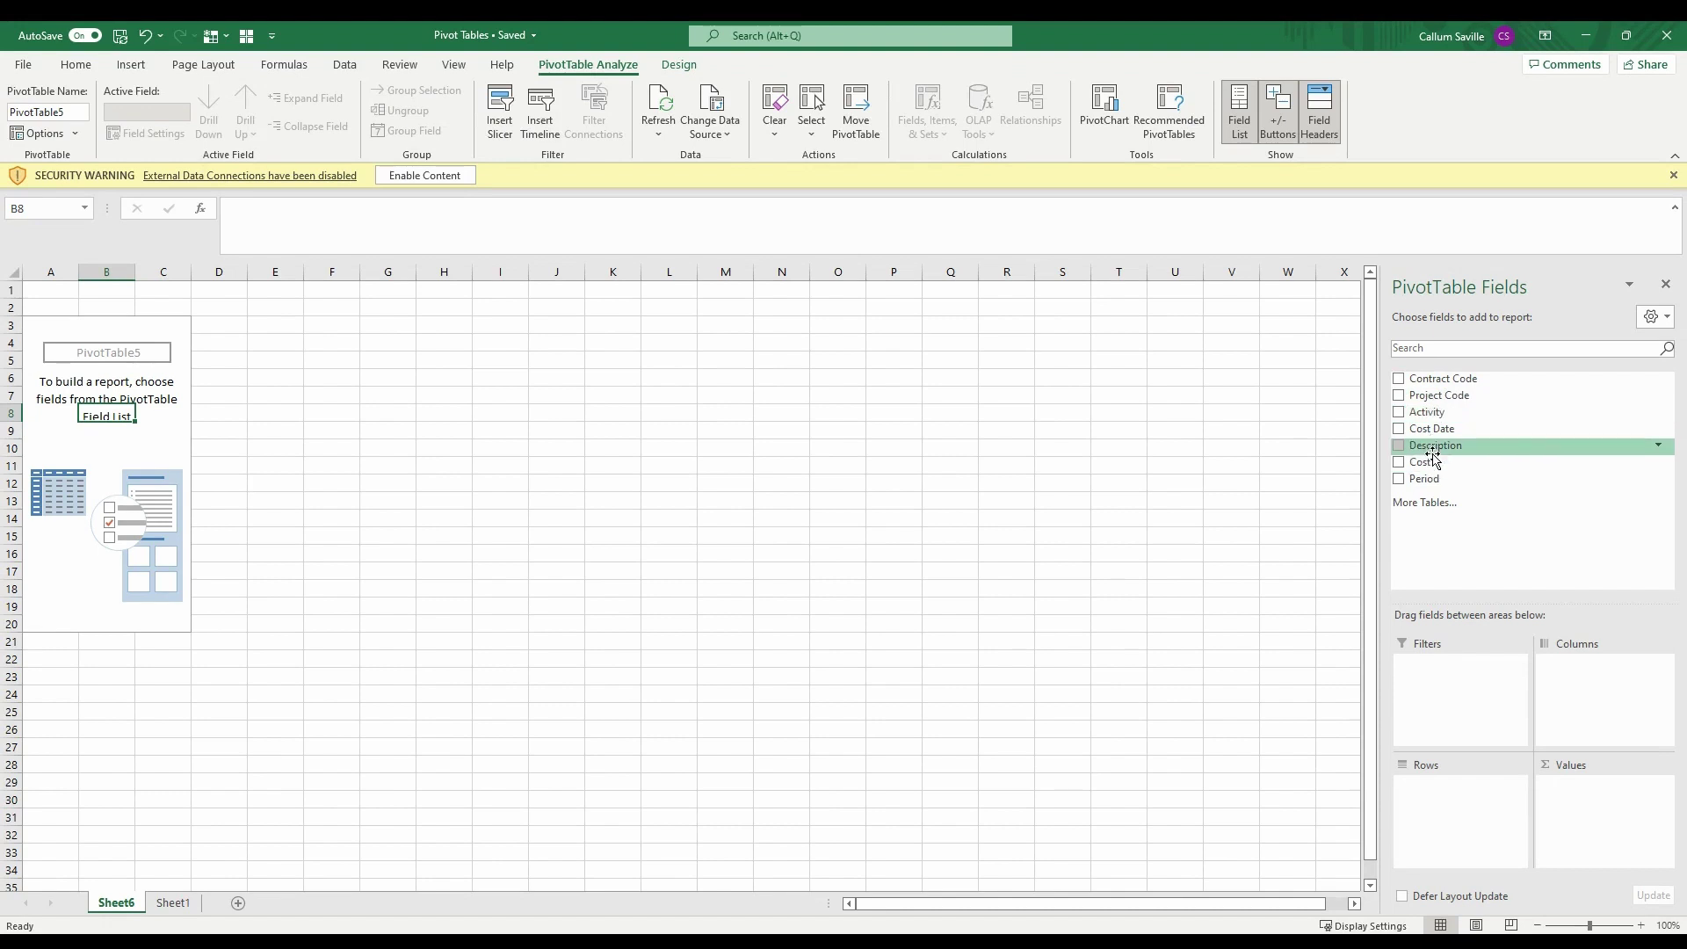
# - Add Activity as rows and summed Cost as values, with Period moved into columns
pyautogui.click(1400, 413)
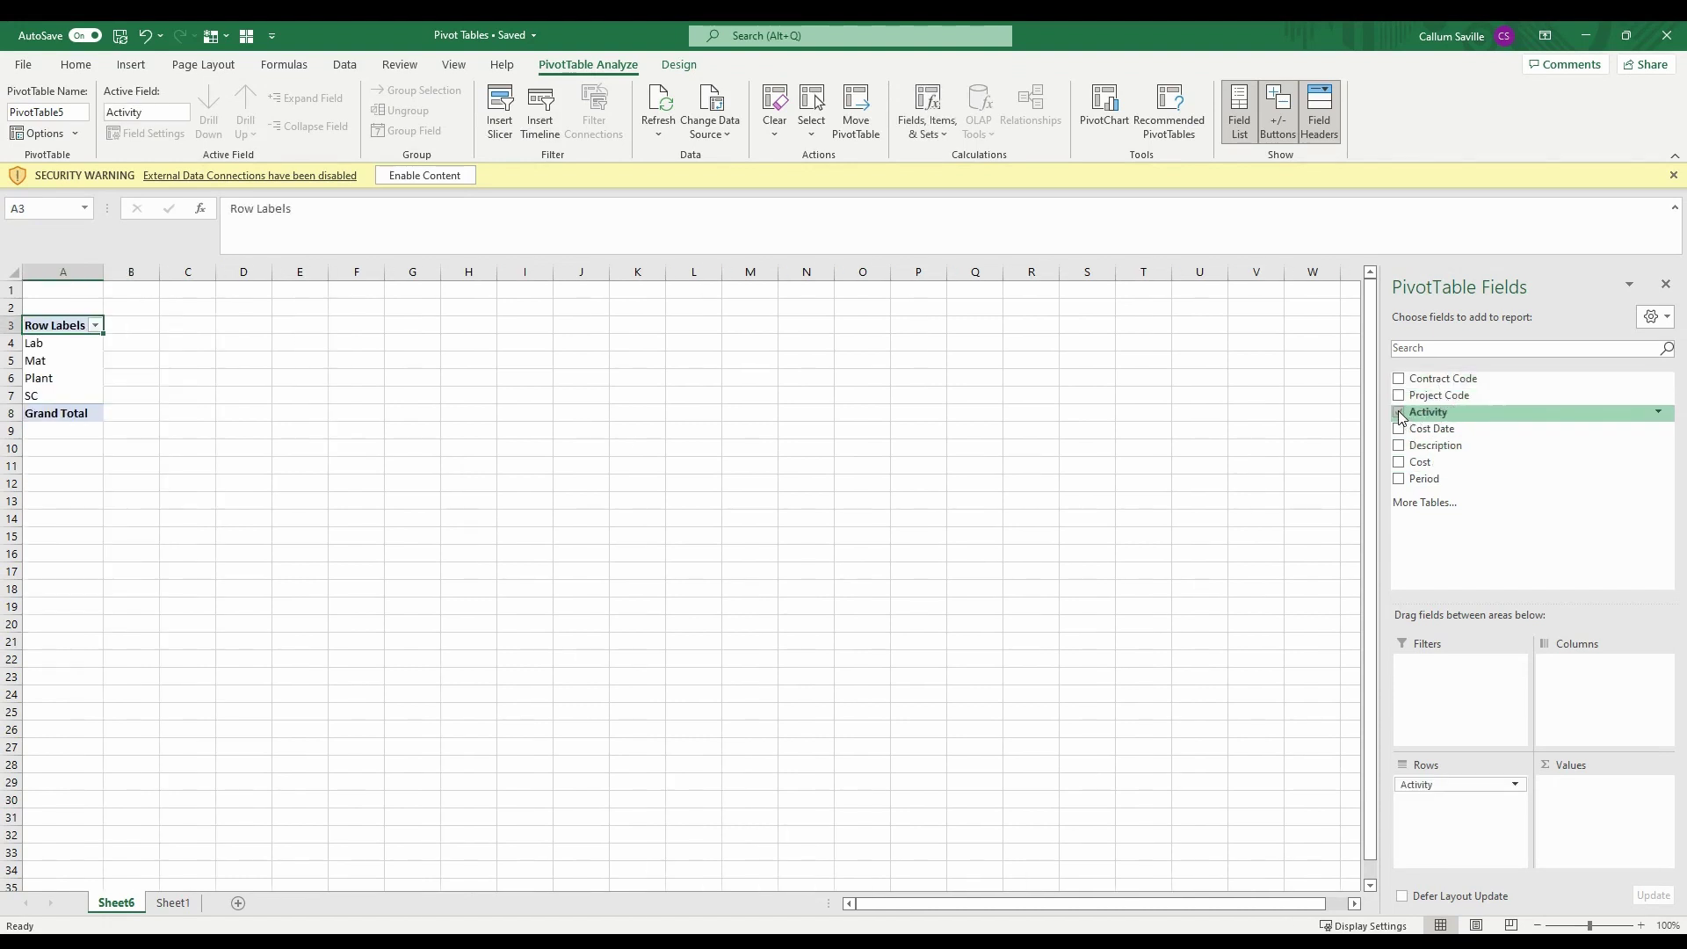
pyautogui.click(1399, 463)
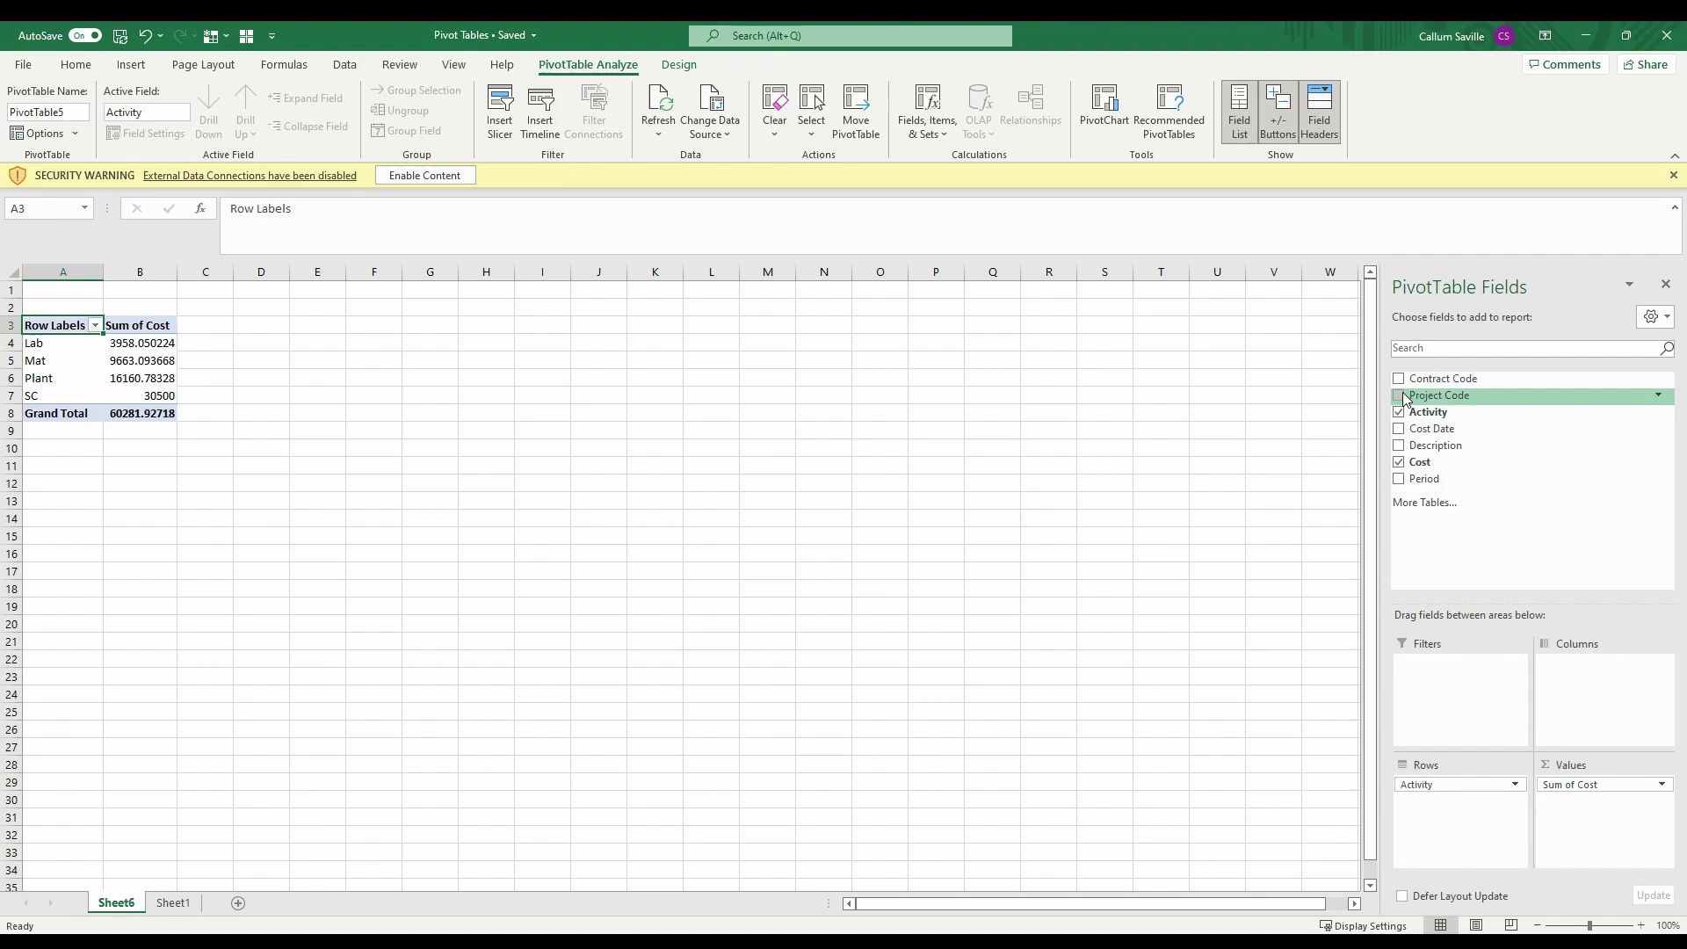
pyautogui.click(1399, 479)
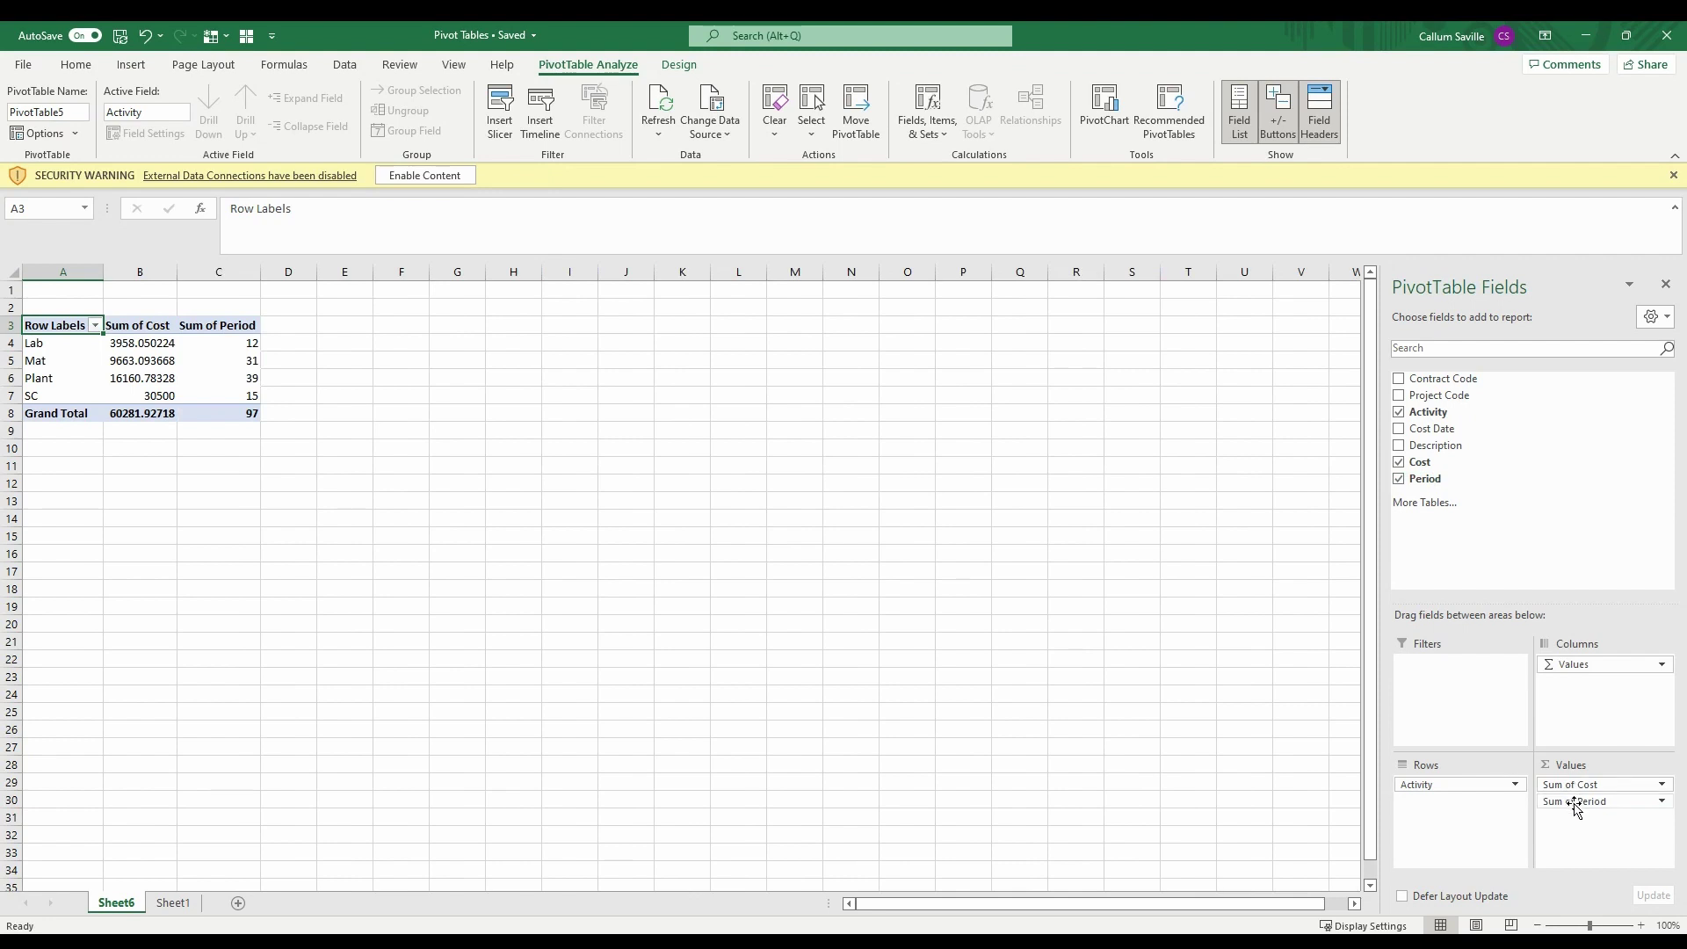
pyautogui.moveTo(1575, 810); pyautogui.dragTo(1575, 686)
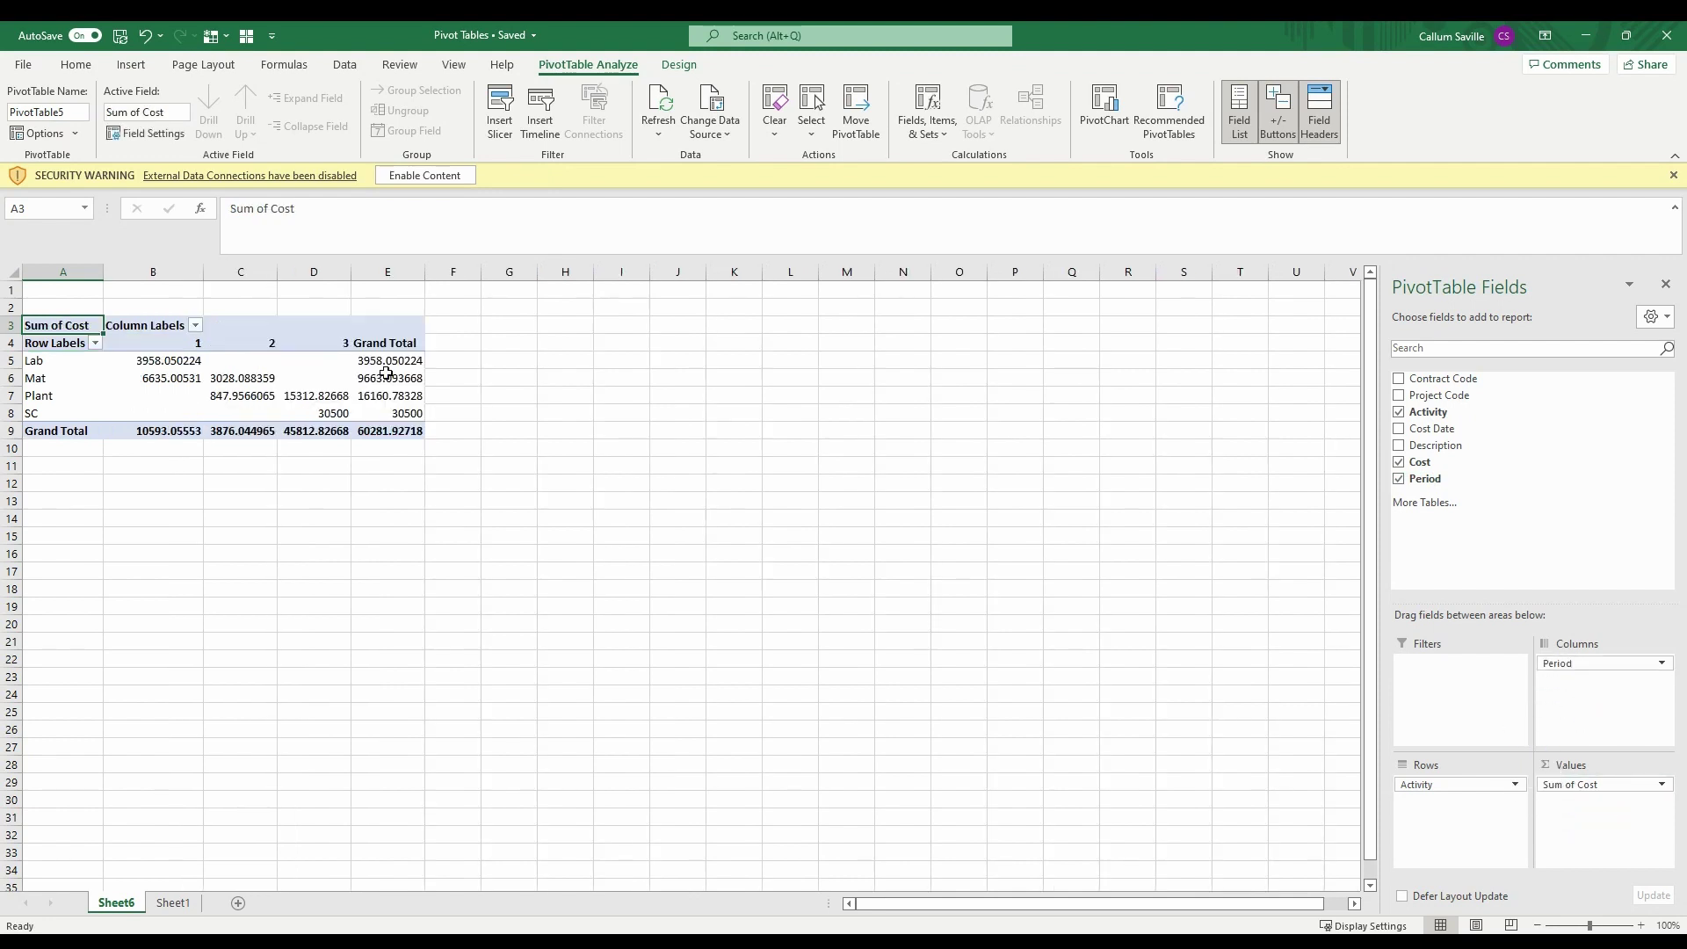
# - Check the Period 1, 2 and 3 cost totals and the overall grand total
pyautogui.click(193, 431)
pyautogui.click(237, 431)
pyautogui.click(326, 435)
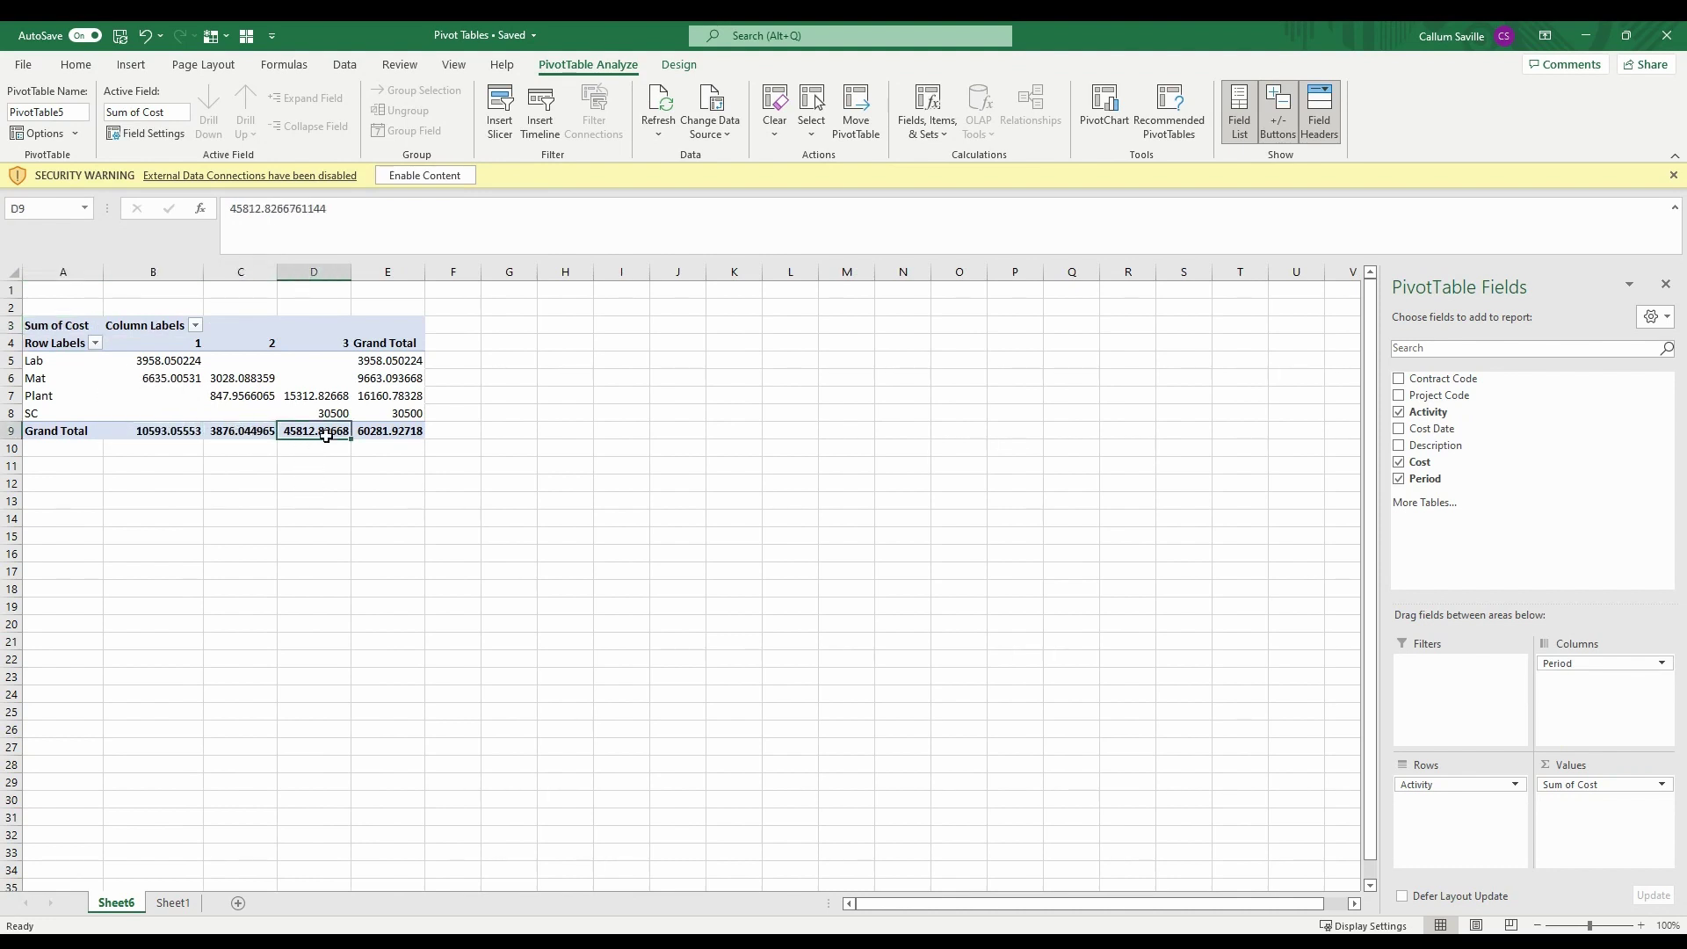
pyautogui.click(369, 433)
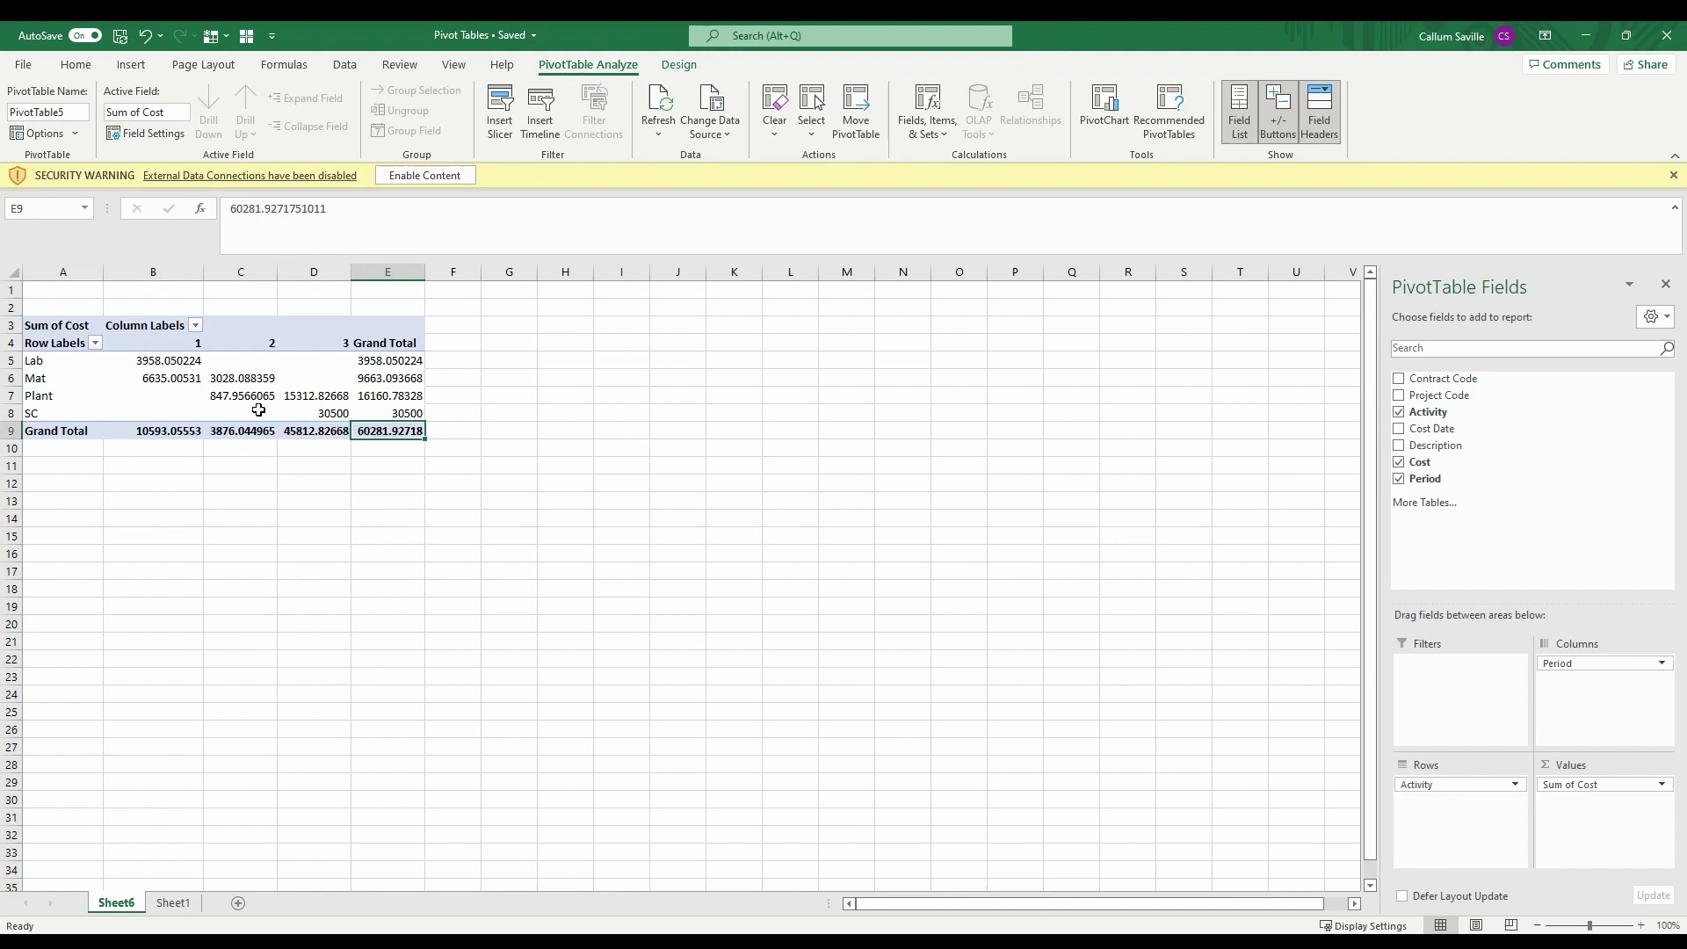
# - Drop Period from the columns and move Project Code into the Filters area
pyautogui.moveTo(1015, 802); pyautogui.dragTo(1016, 802)
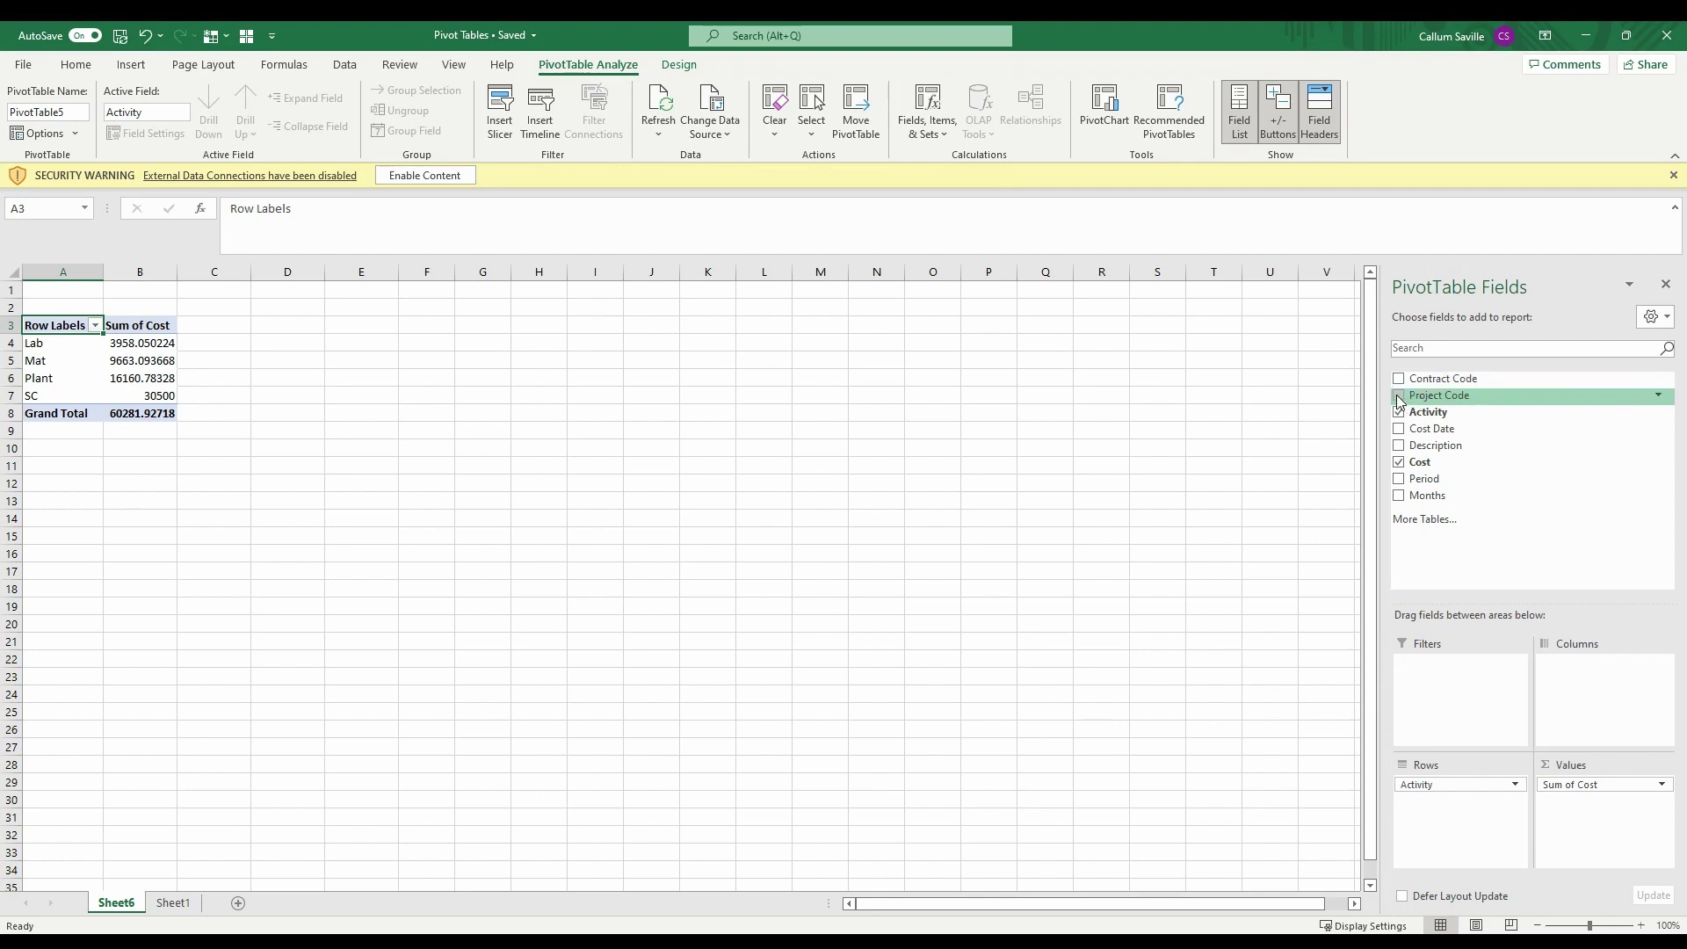
pyautogui.click(1399, 396)
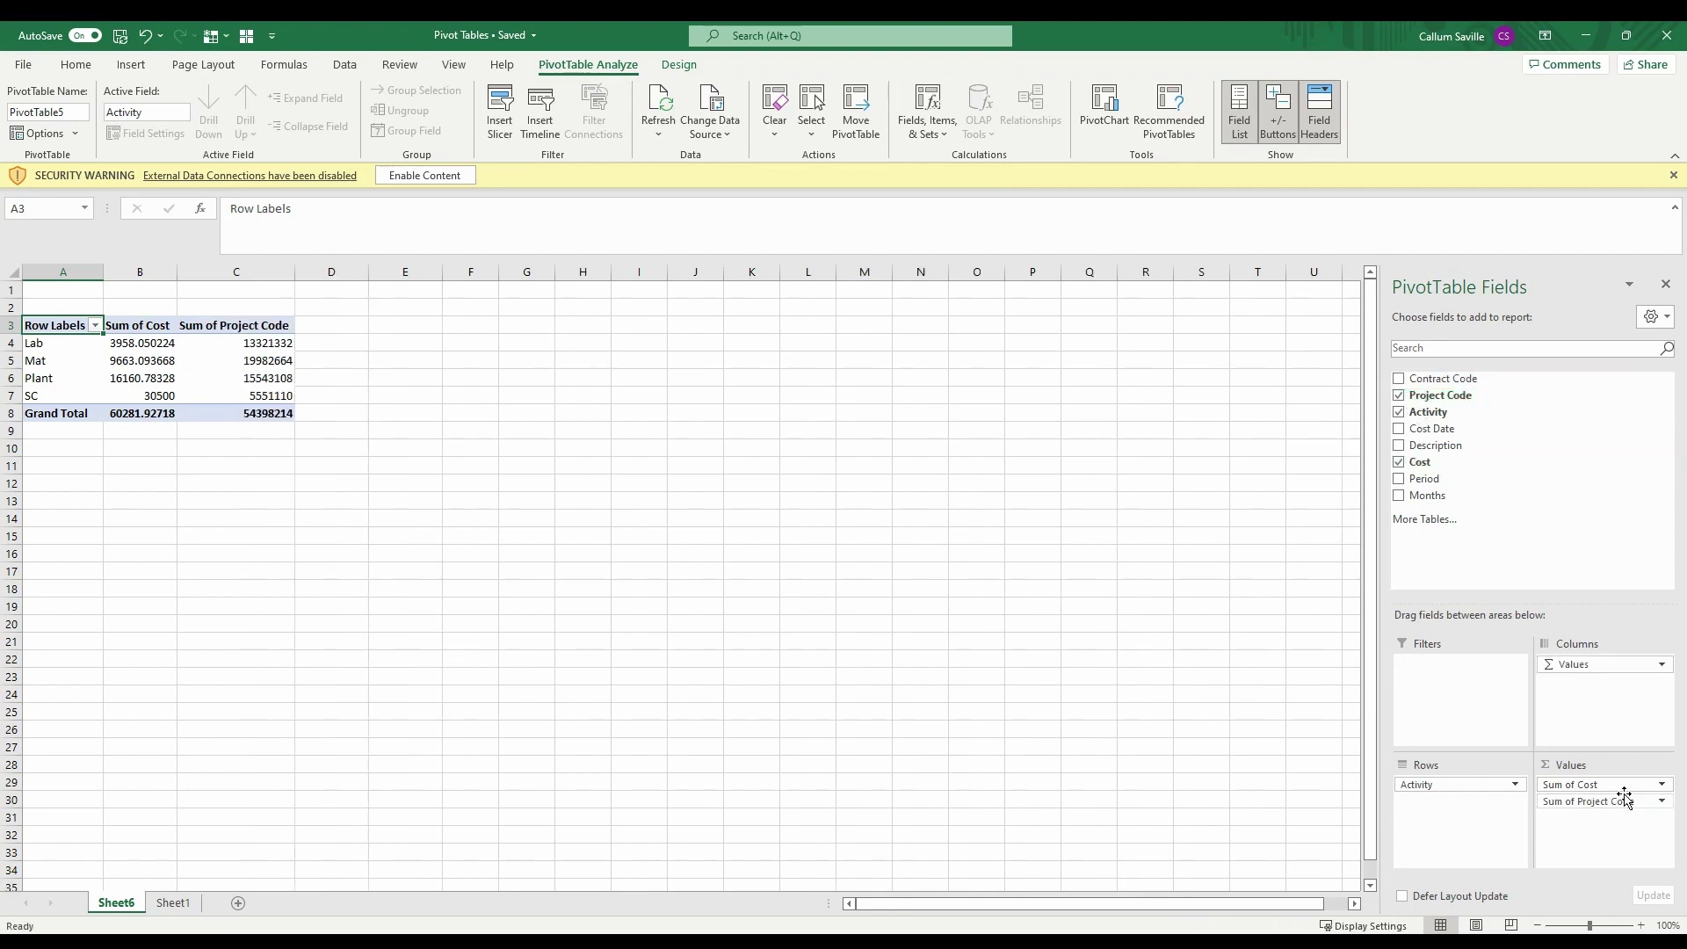
pyautogui.moveTo(1619, 811); pyautogui.dragTo(1466, 686)
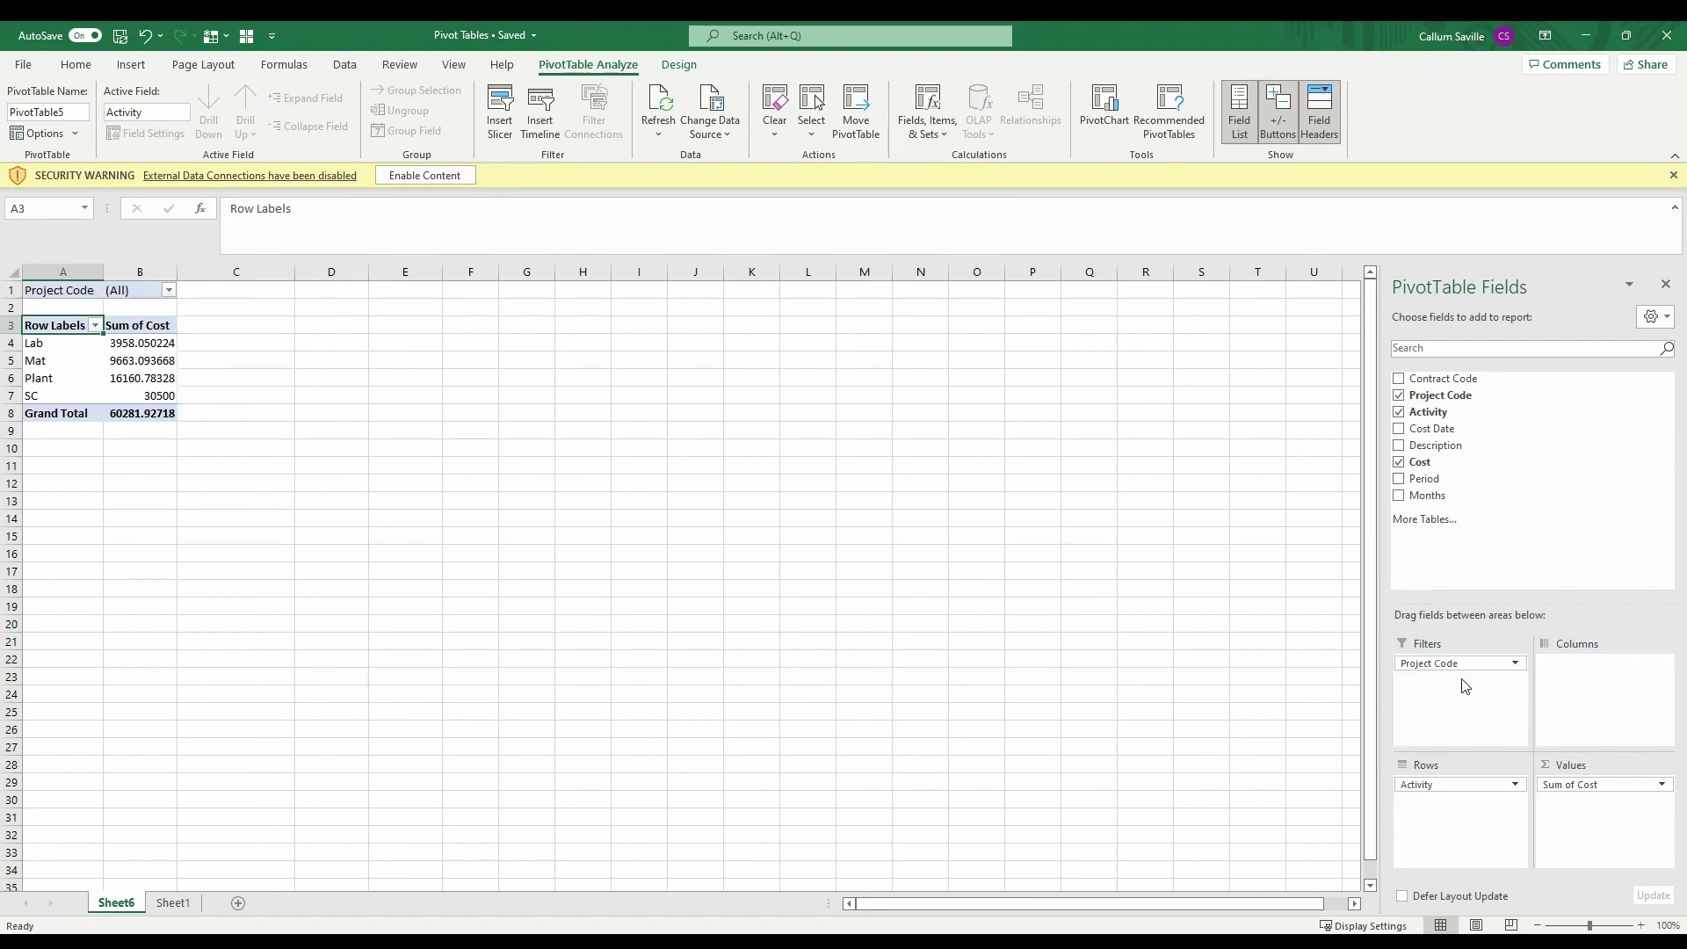
# - Filter the pivot by Project Code to show only project 1110222
pyautogui.click(169, 290)
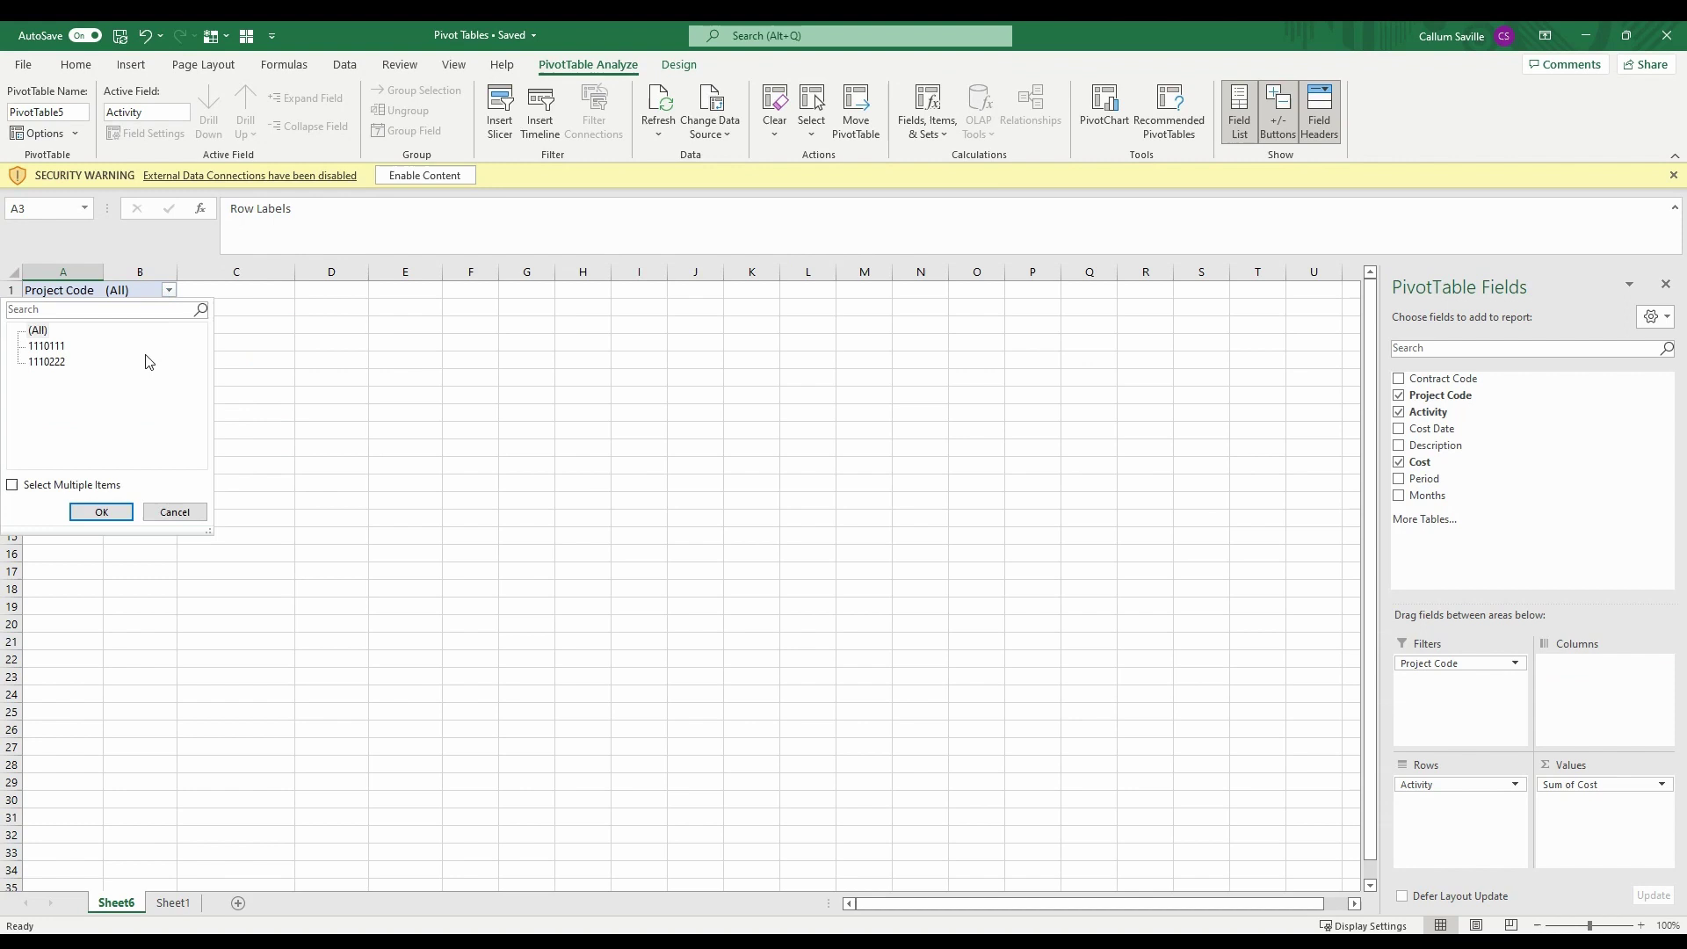
pyautogui.click(11, 484)
pyautogui.click(32, 330)
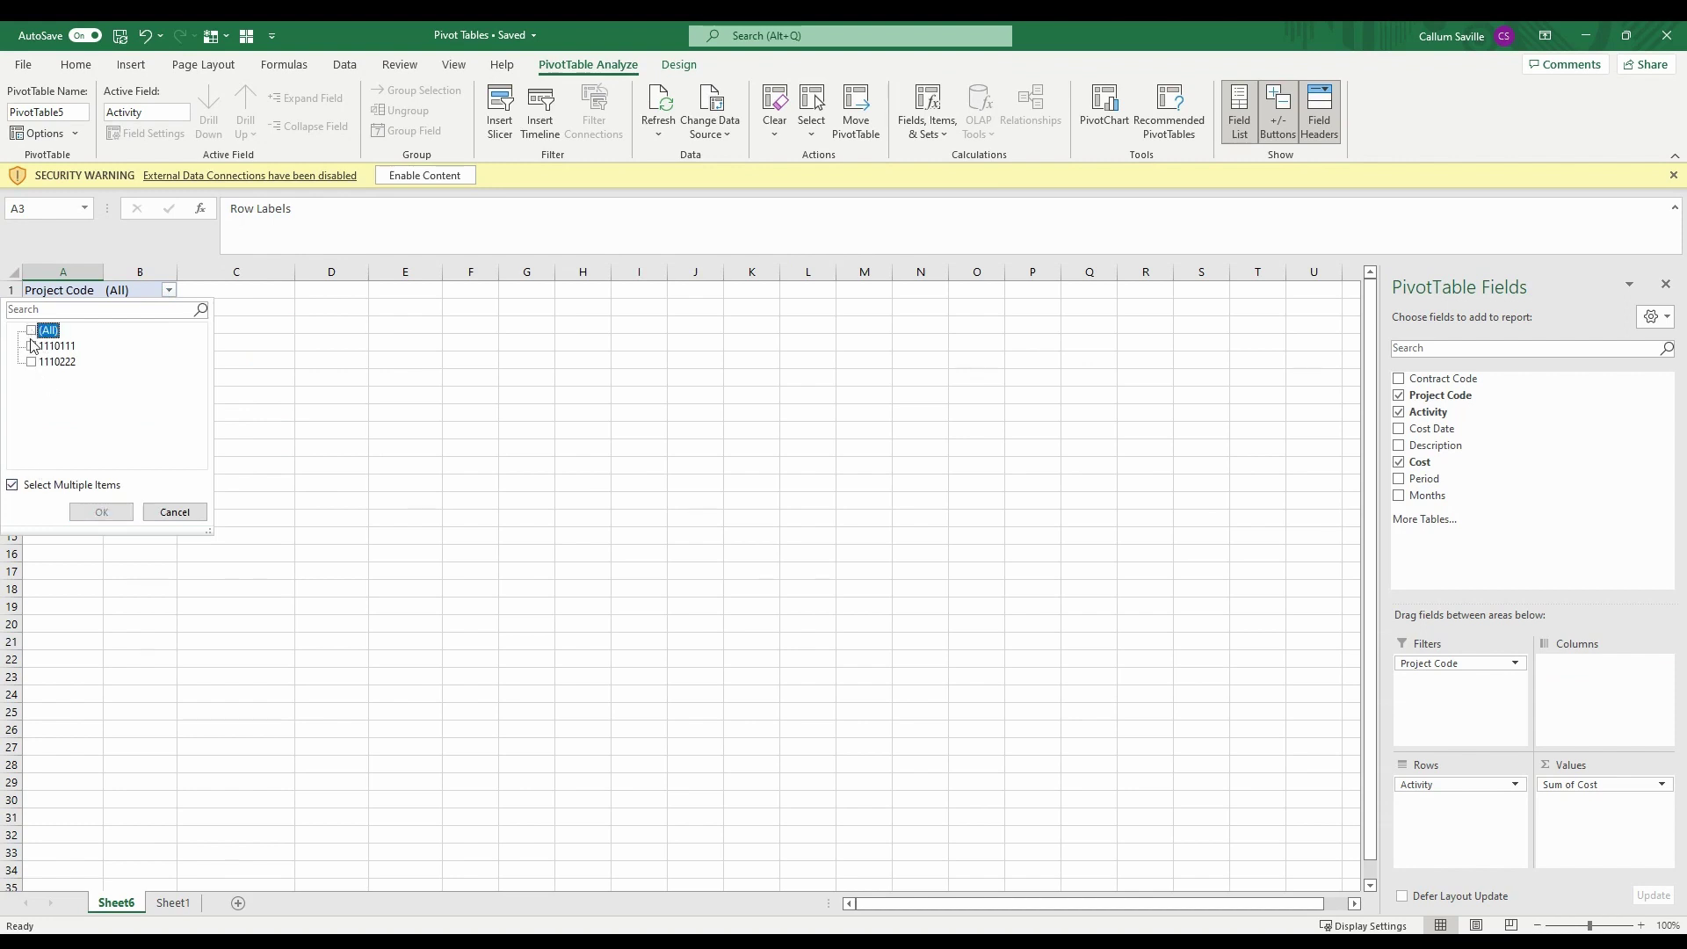
pyautogui.click(31, 362)
pyautogui.click(101, 511)
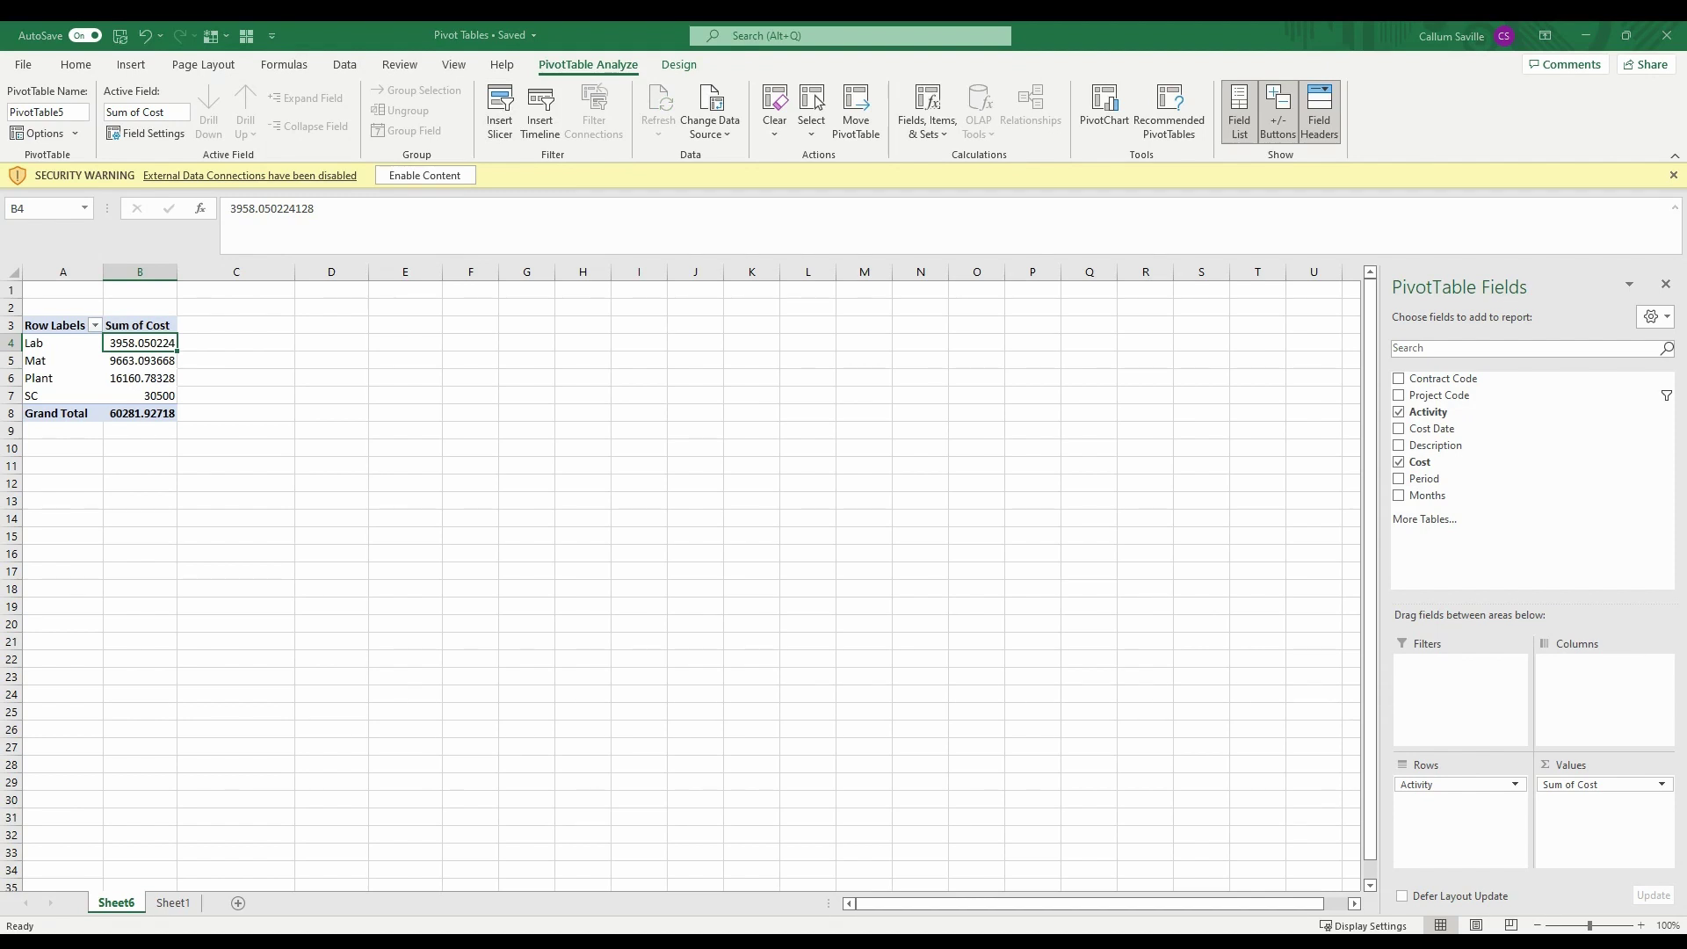
# - Position the new Period slicer beside the pivot table
pyautogui.moveTo(660, 492); pyautogui.dragTo(416, 325)
pyautogui.click(339, 395)
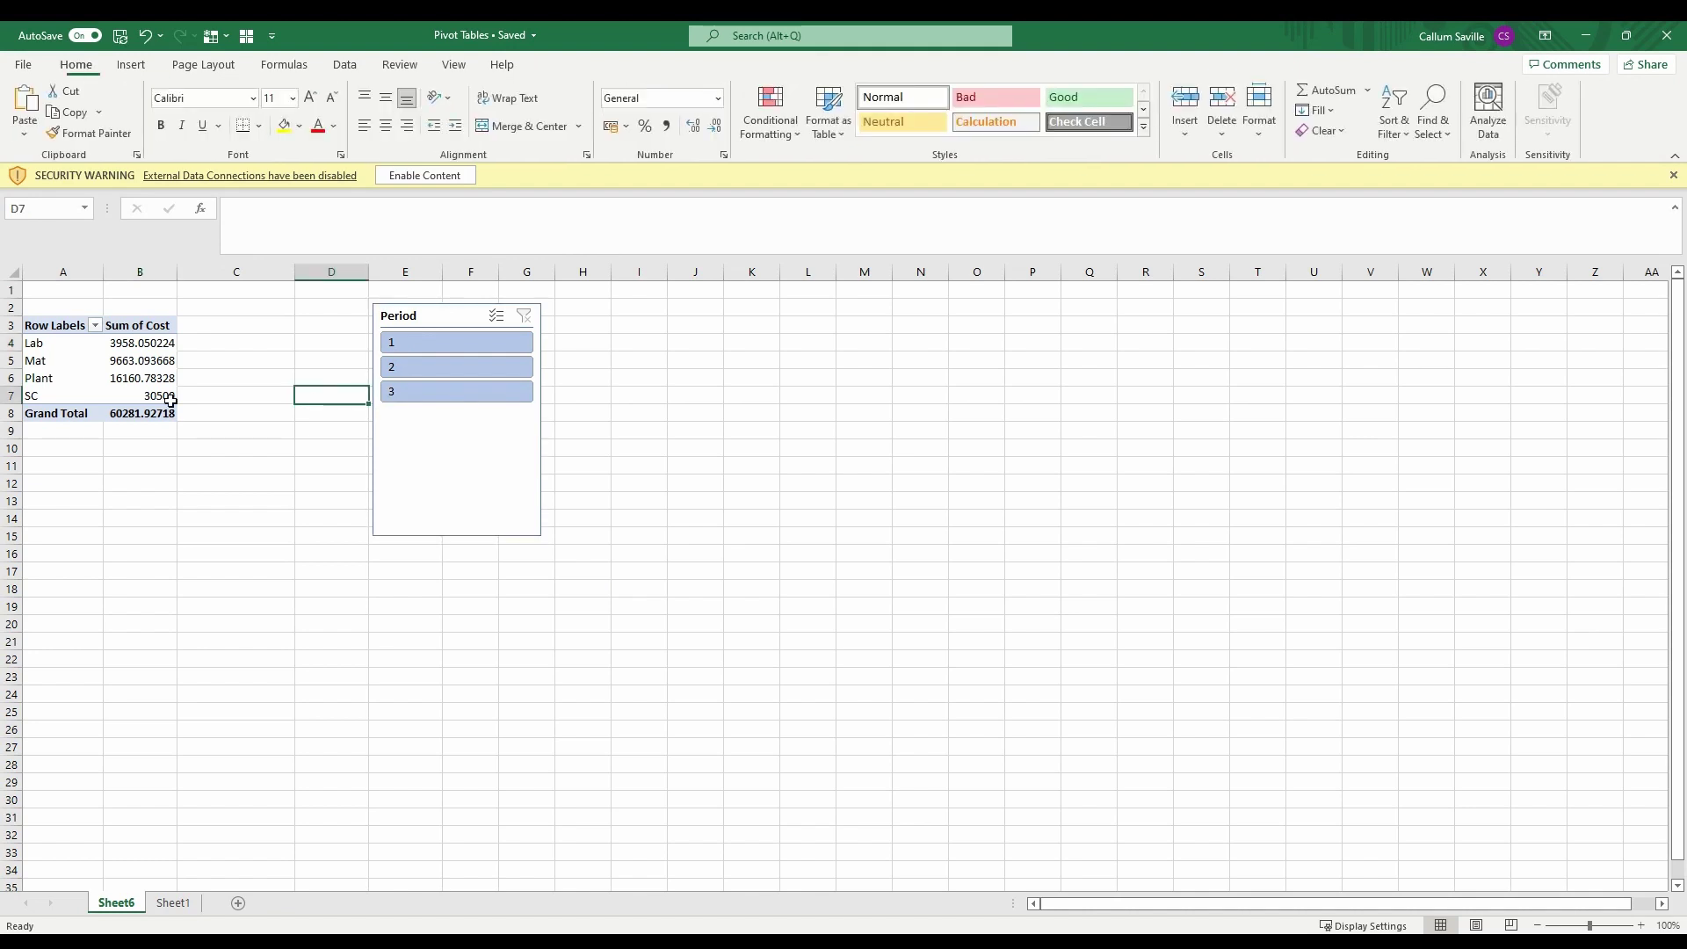
pyautogui.moveTo(37, 345); pyautogui.dragTo(127, 398)
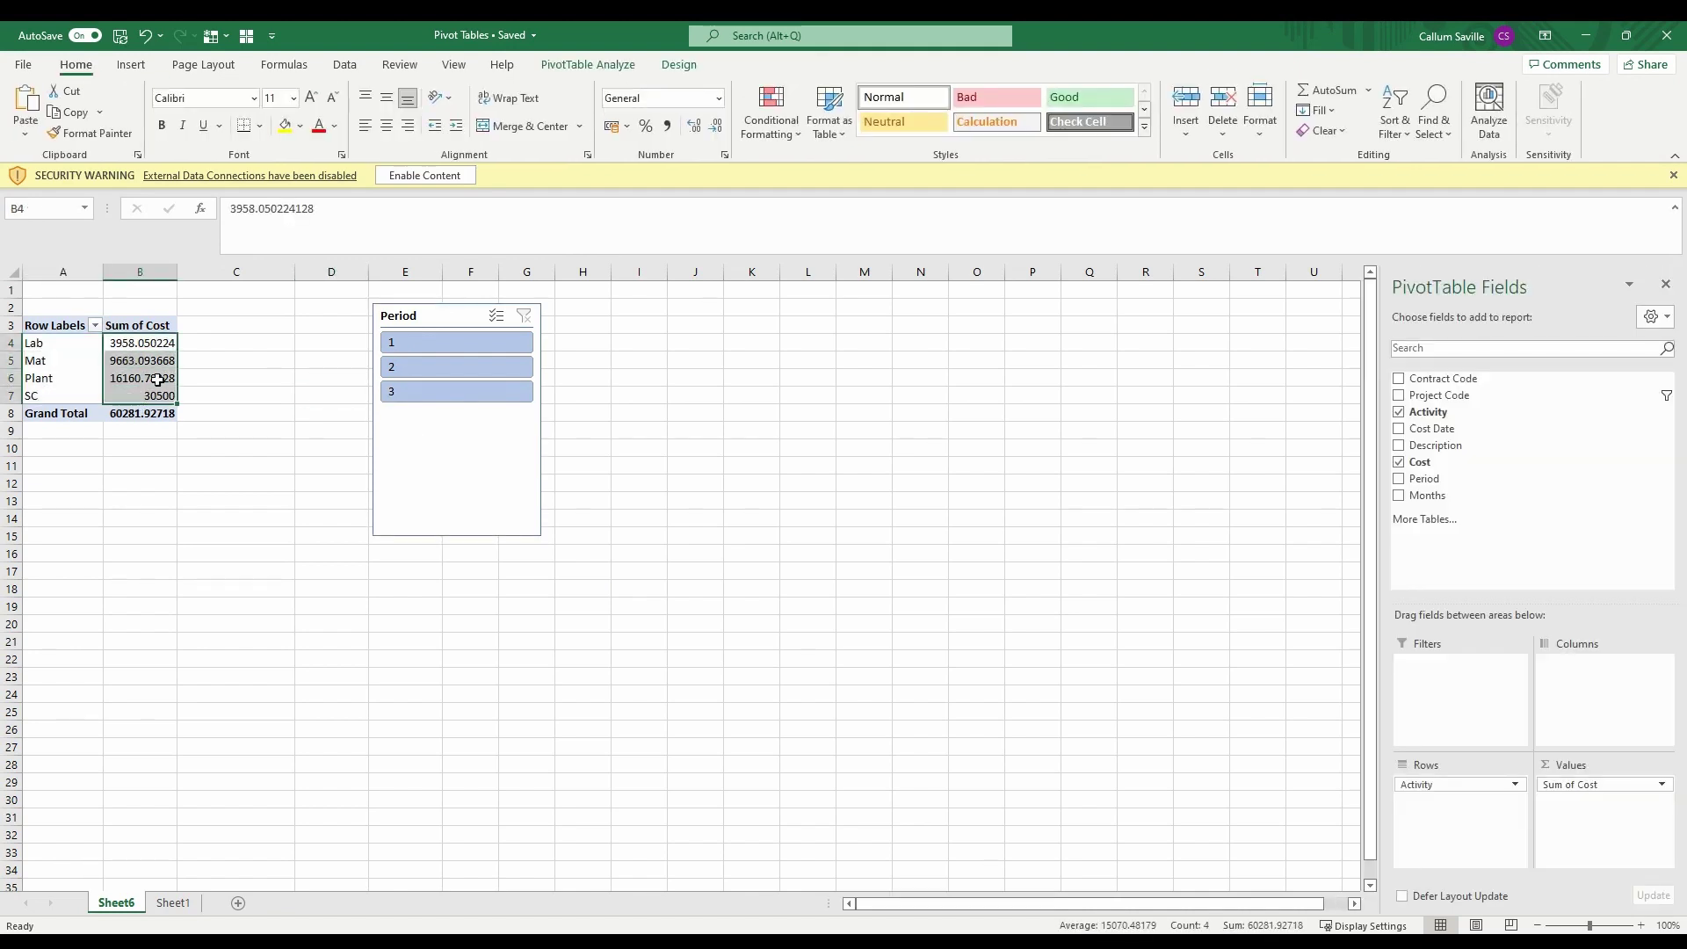
pyautogui.click(249, 355)
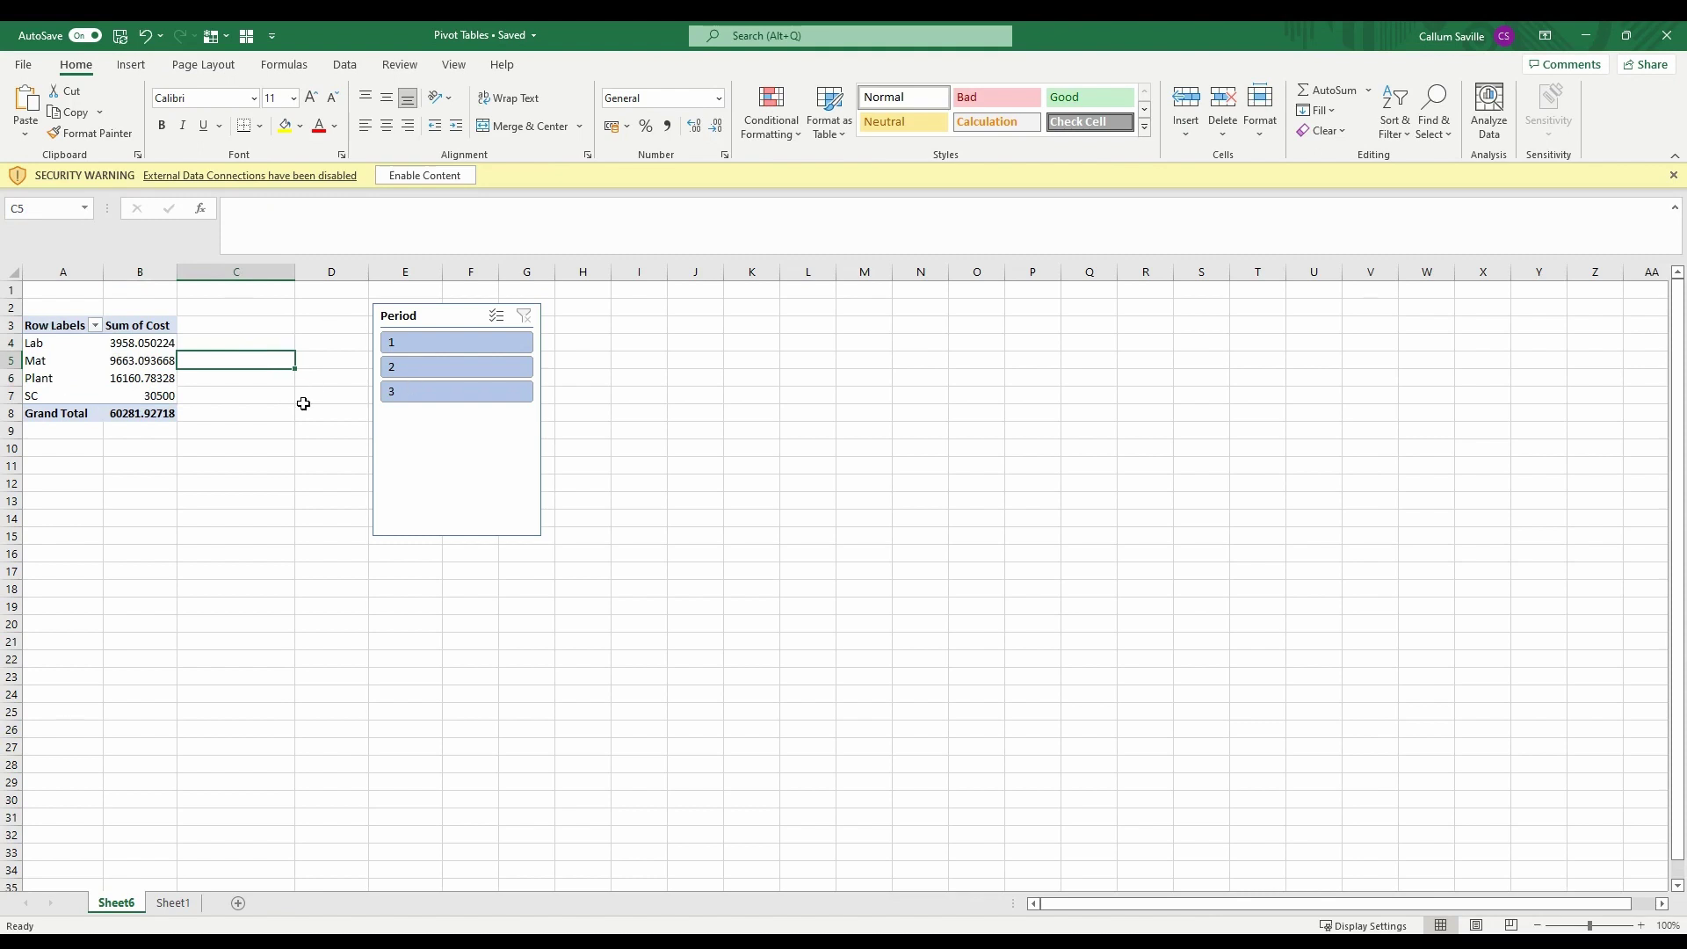
# - Filter the pivot to Period 3, then Period 1, via the slicer, and reposition it
pyautogui.click(415, 373)
pyautogui.keyDown('ctrl'); pyautogui.click(410, 395); pyautogui.keyUp('ctrl')
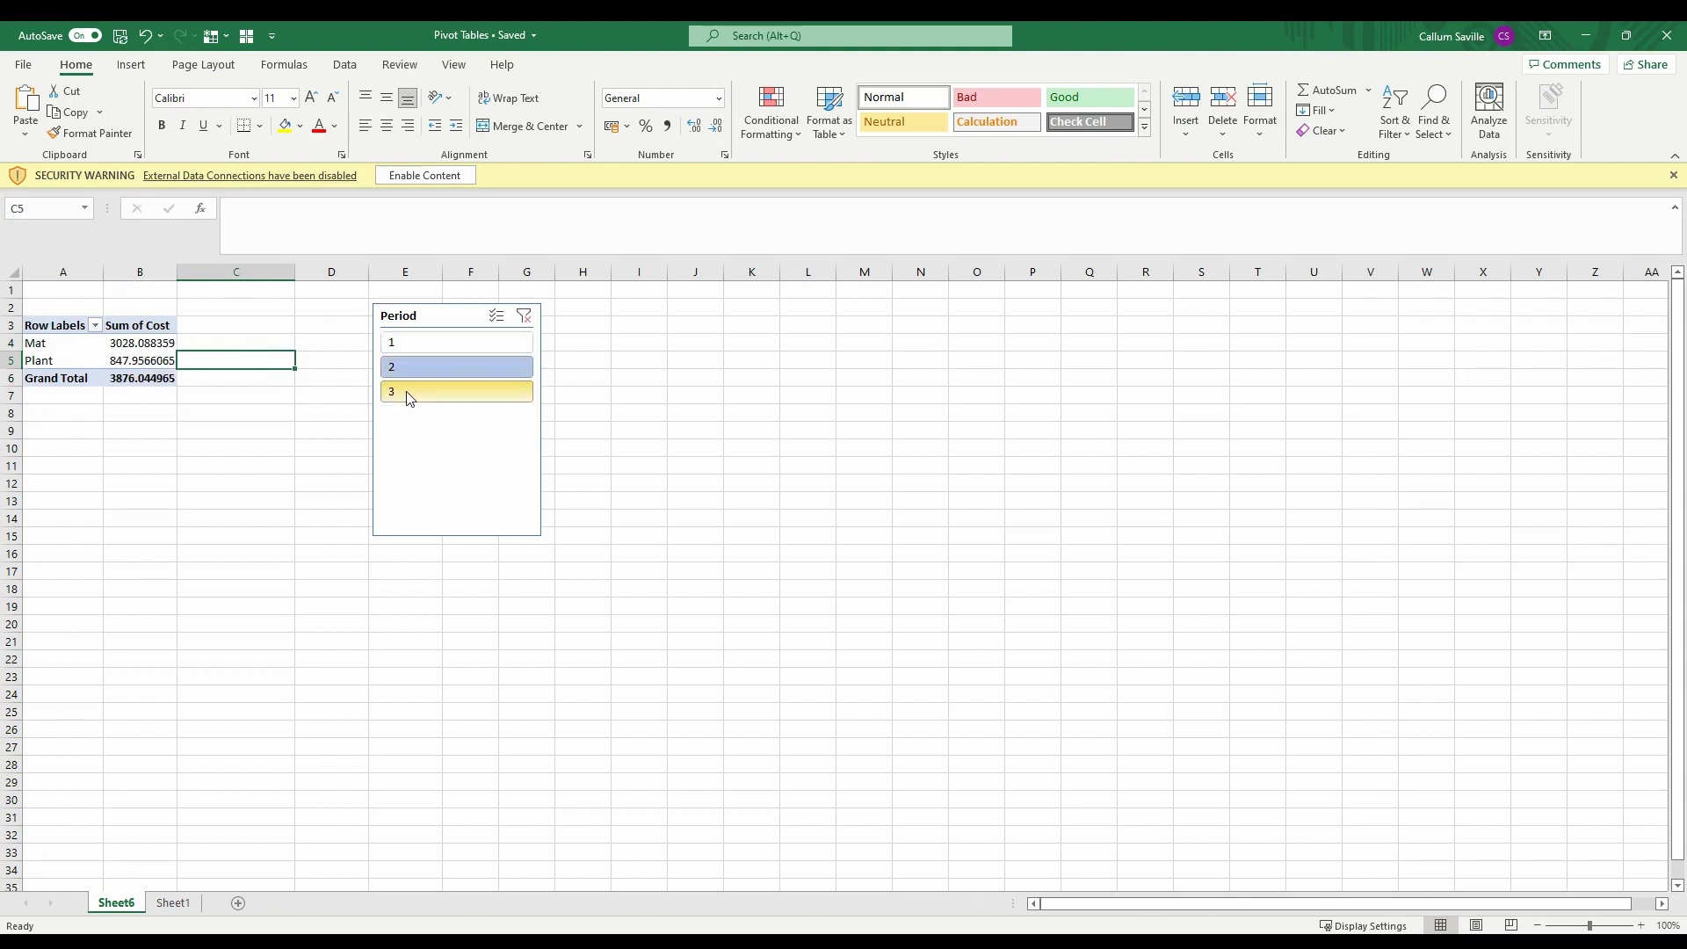
pyautogui.click(411, 395)
pyautogui.click(407, 348)
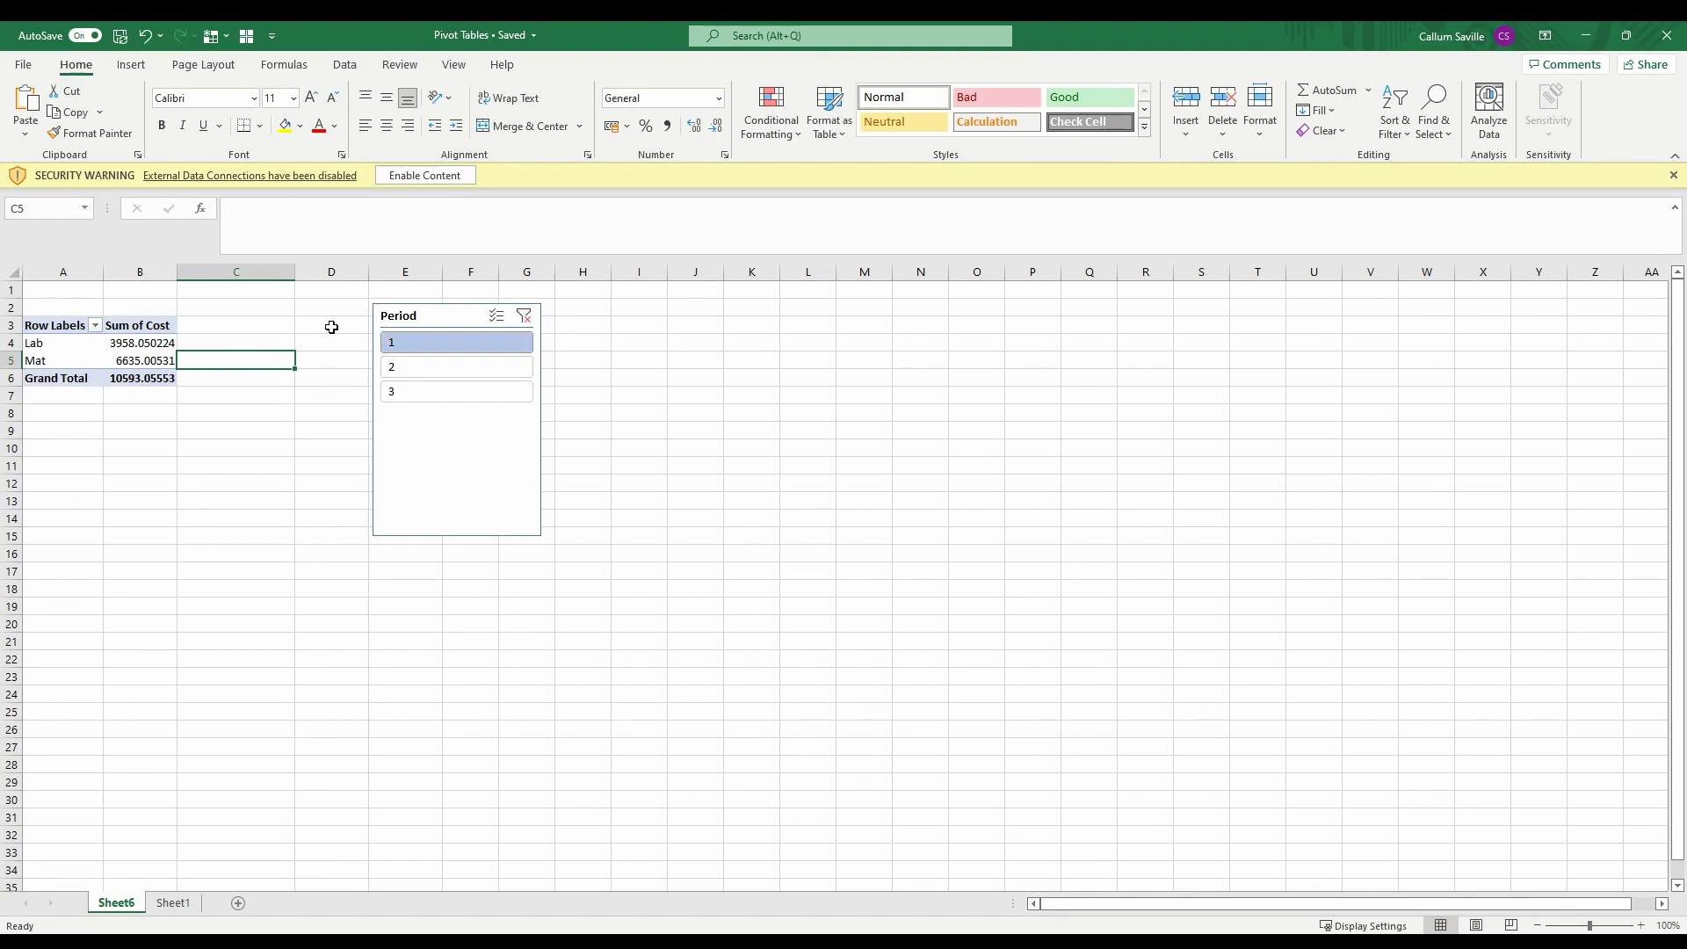
pyautogui.moveTo(419, 316); pyautogui.dragTo(301, 322)
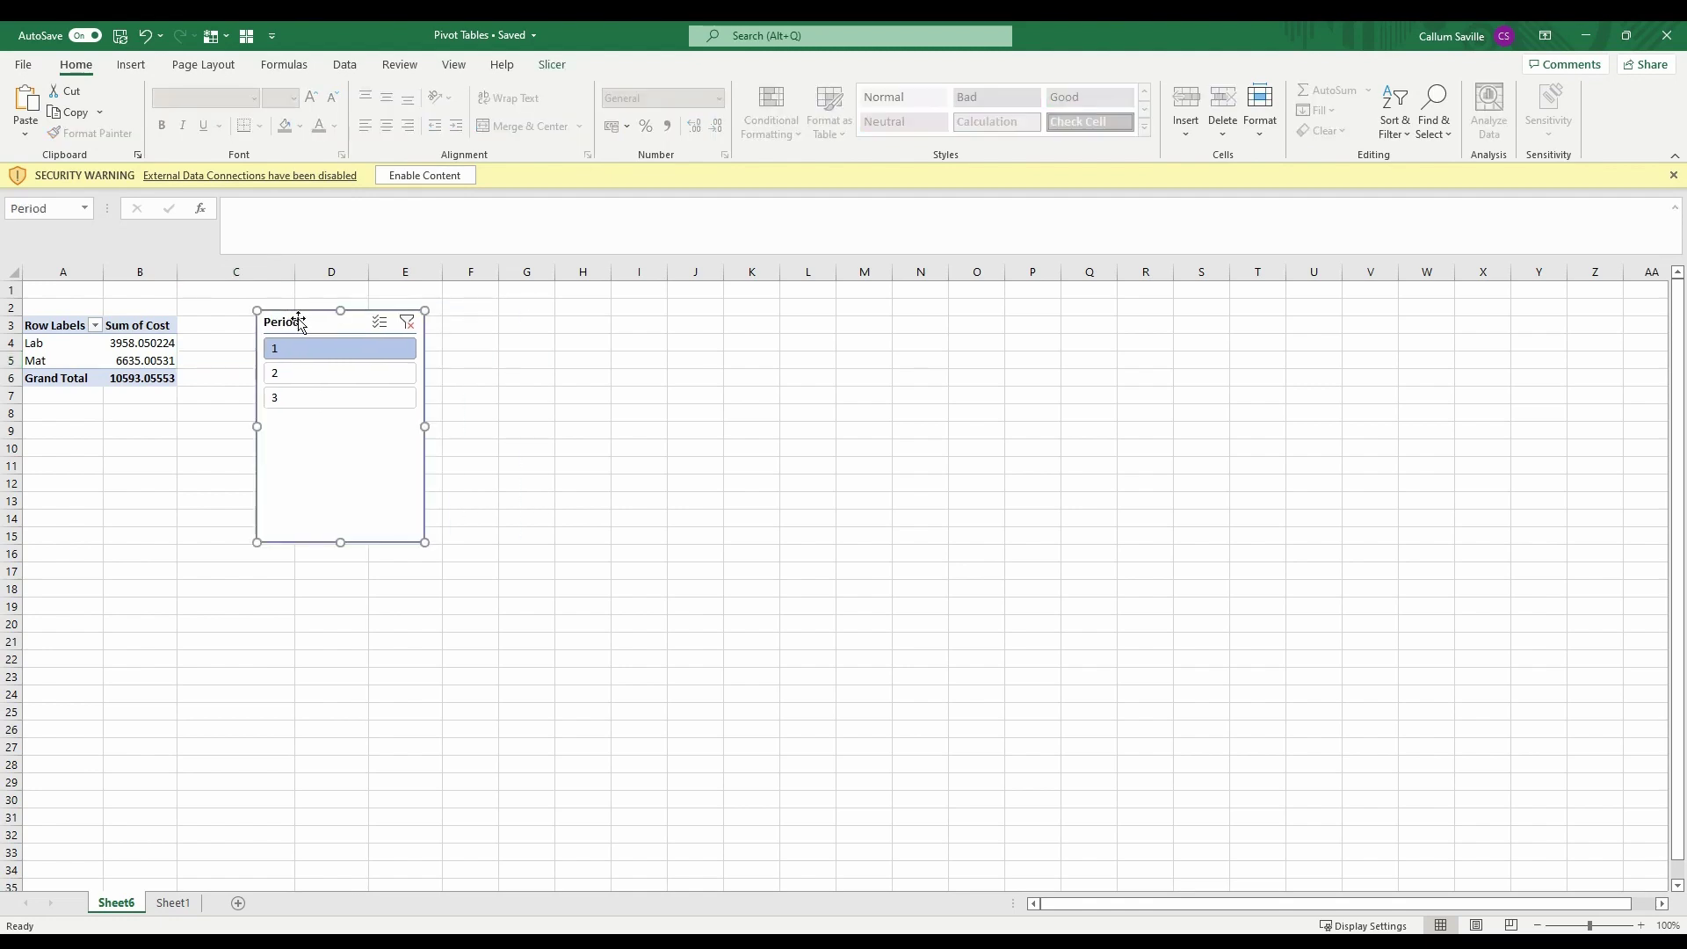
pyautogui.click(140, 343)
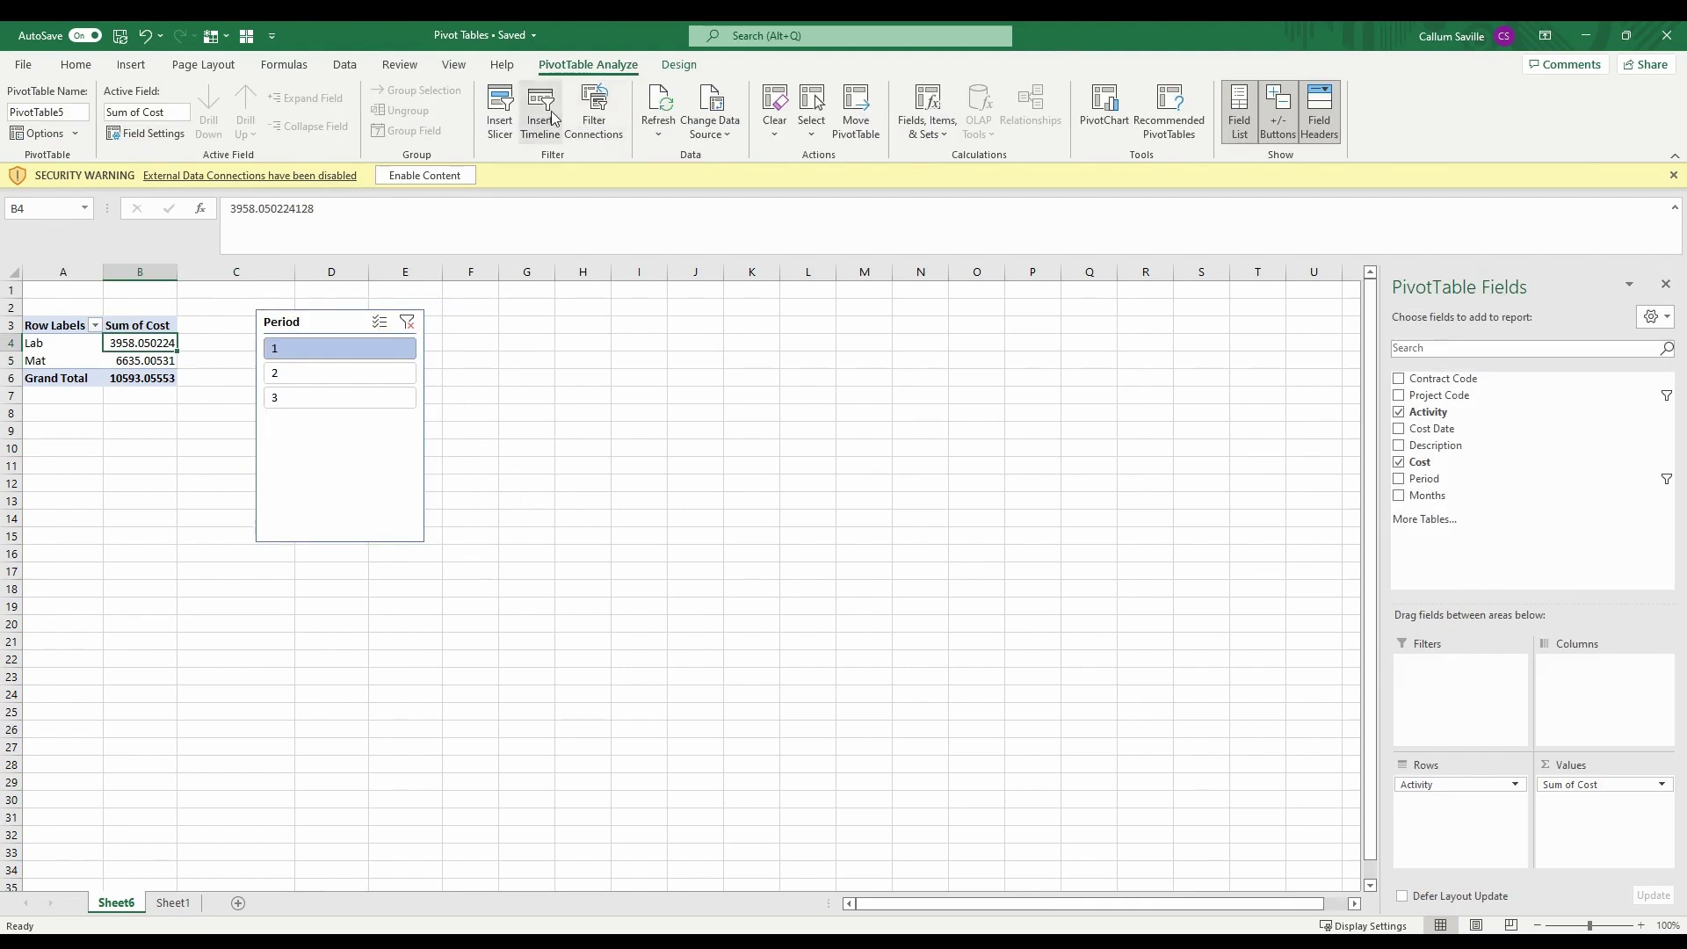
pyautogui.rightClick(326, 320)
# - Remove the Period slicer, filter with a Cost Date timeline for January–March 2022, then delete it
pyautogui.click(352, 343)
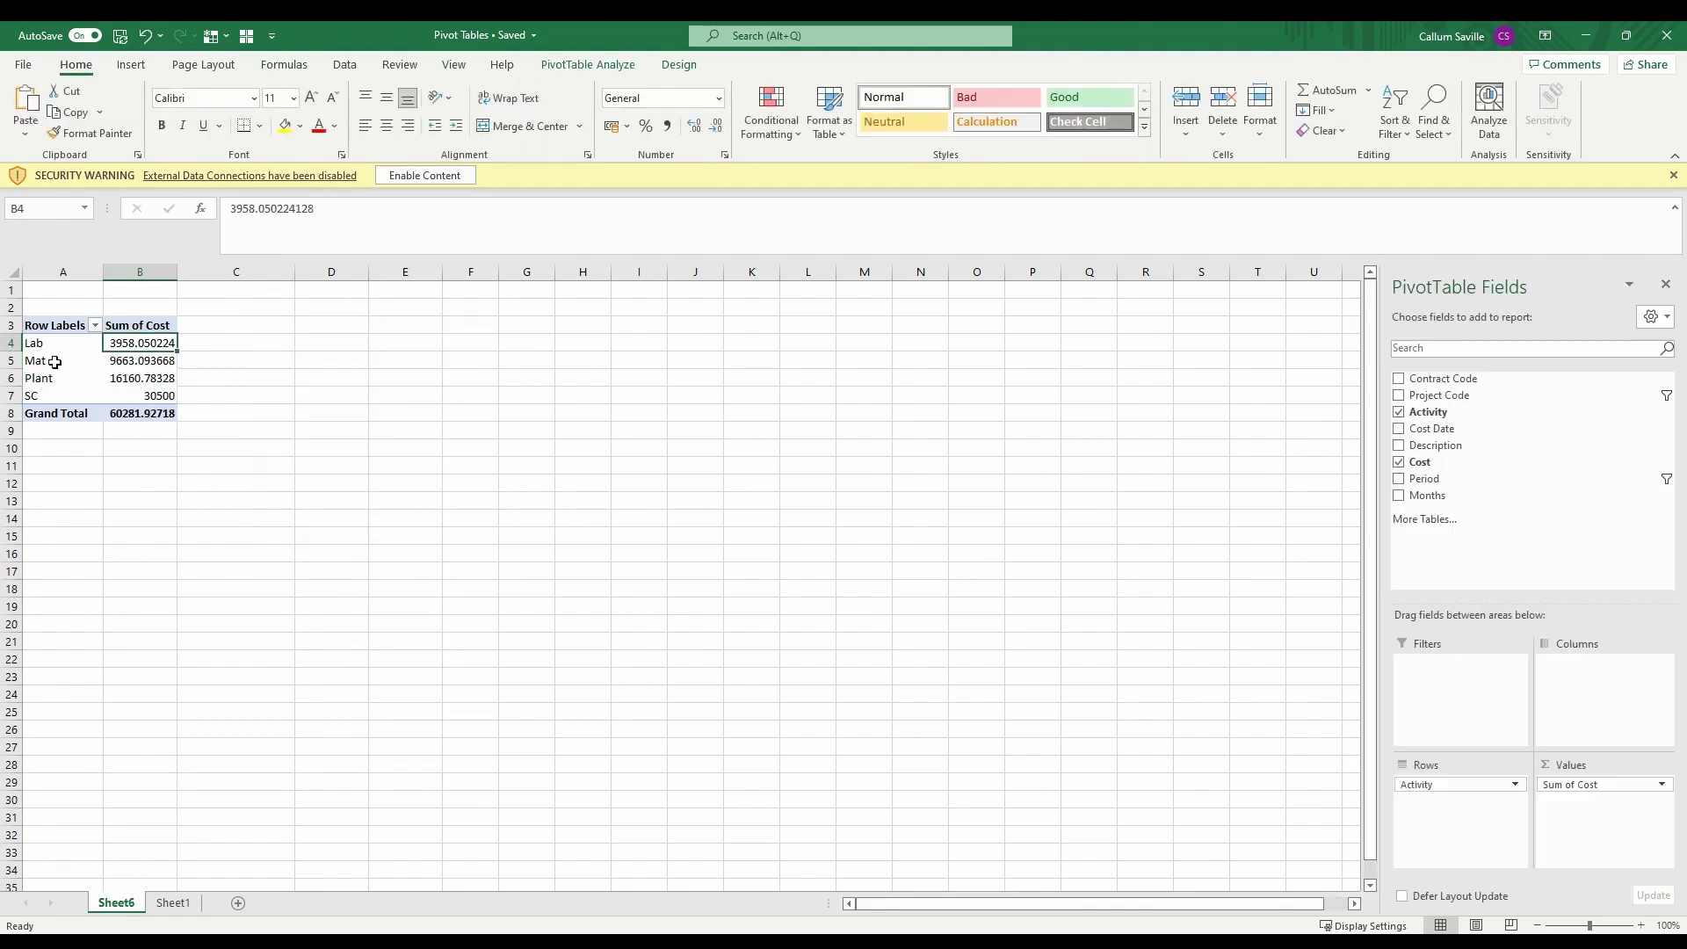
pyautogui.click(54, 360)
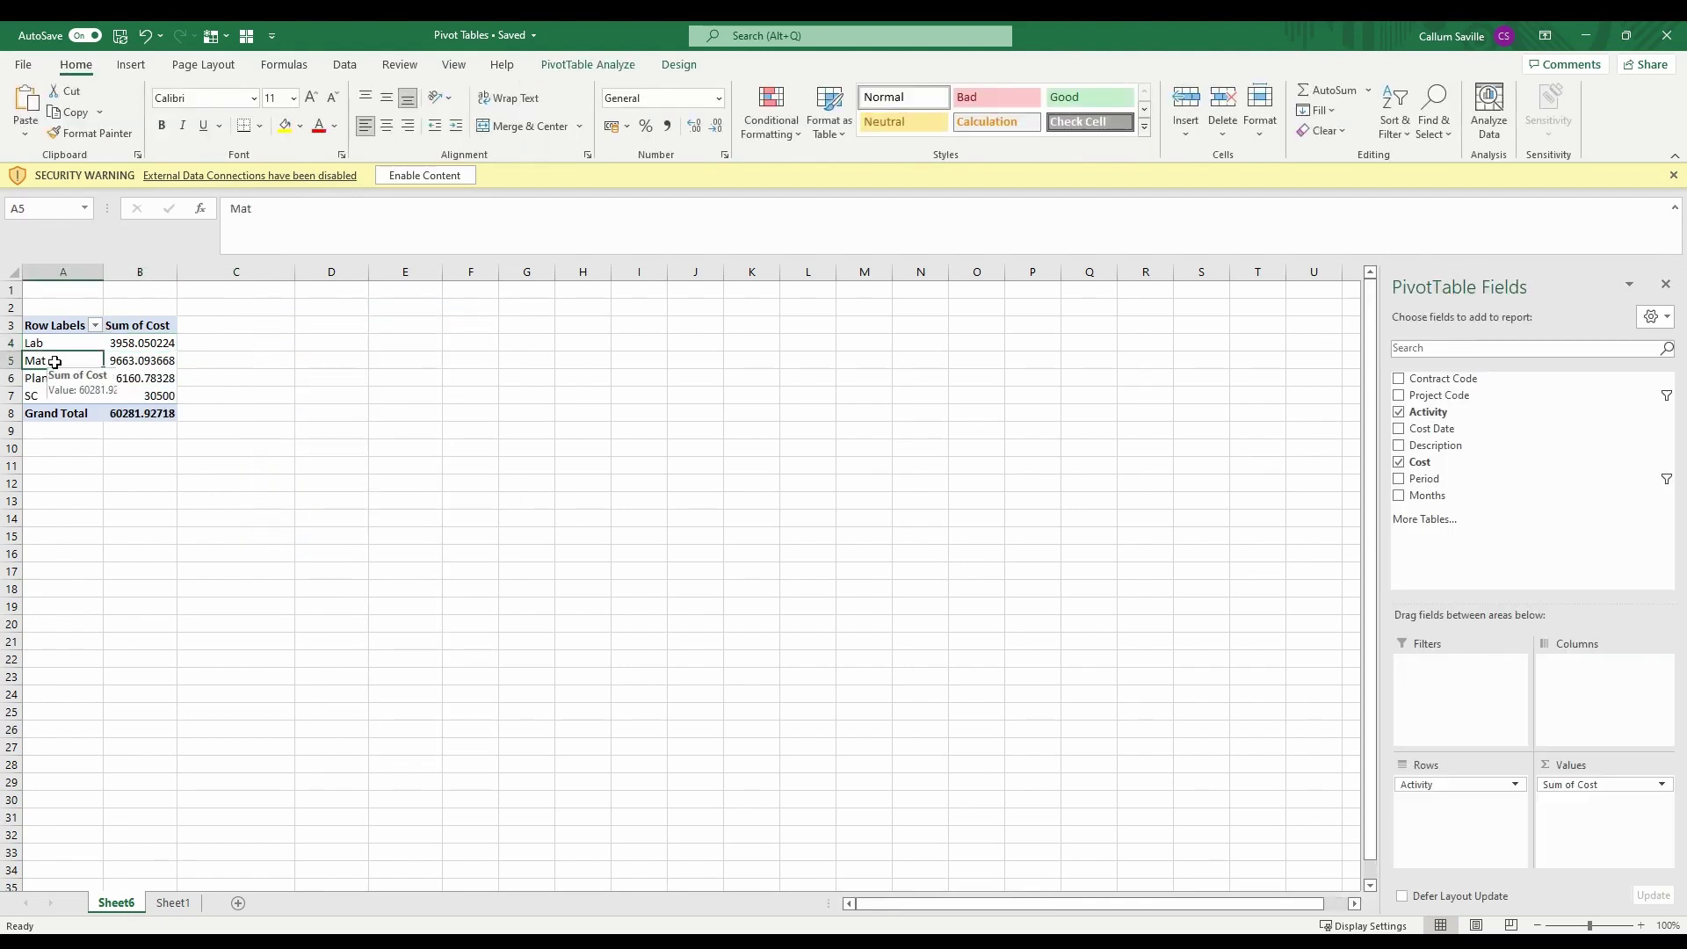
pyautogui.click(567, 70)
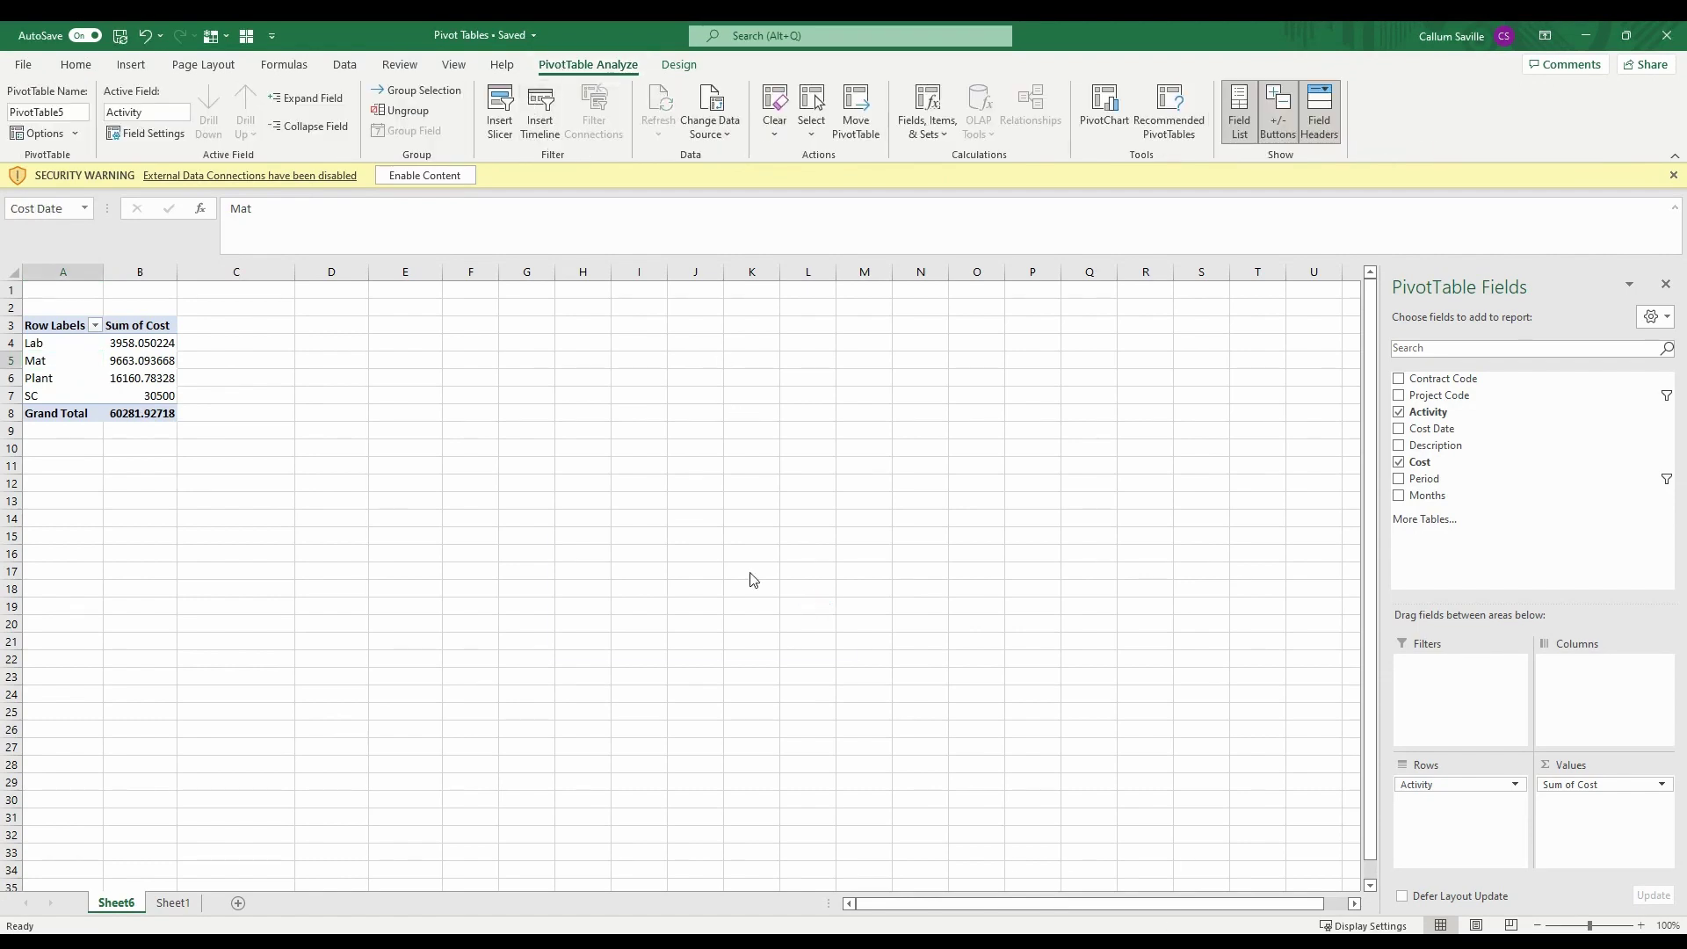
pyautogui.moveTo(621, 542); pyautogui.dragTo(391, 314)
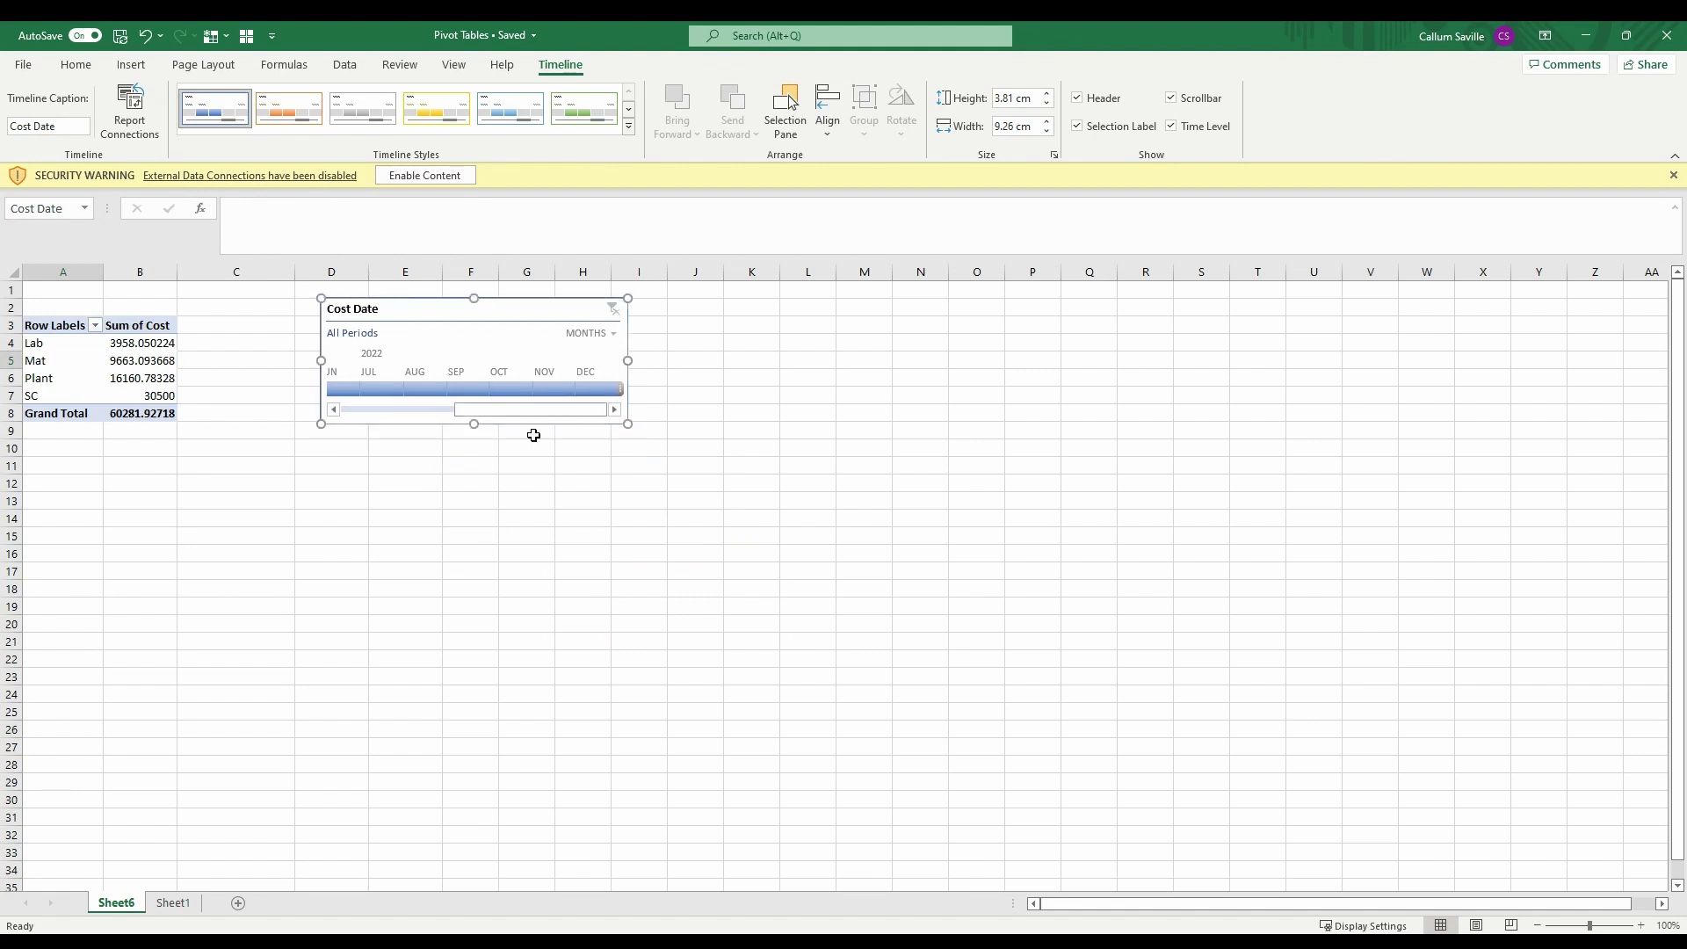
pyautogui.moveTo(527, 410); pyautogui.dragTo(347, 409)
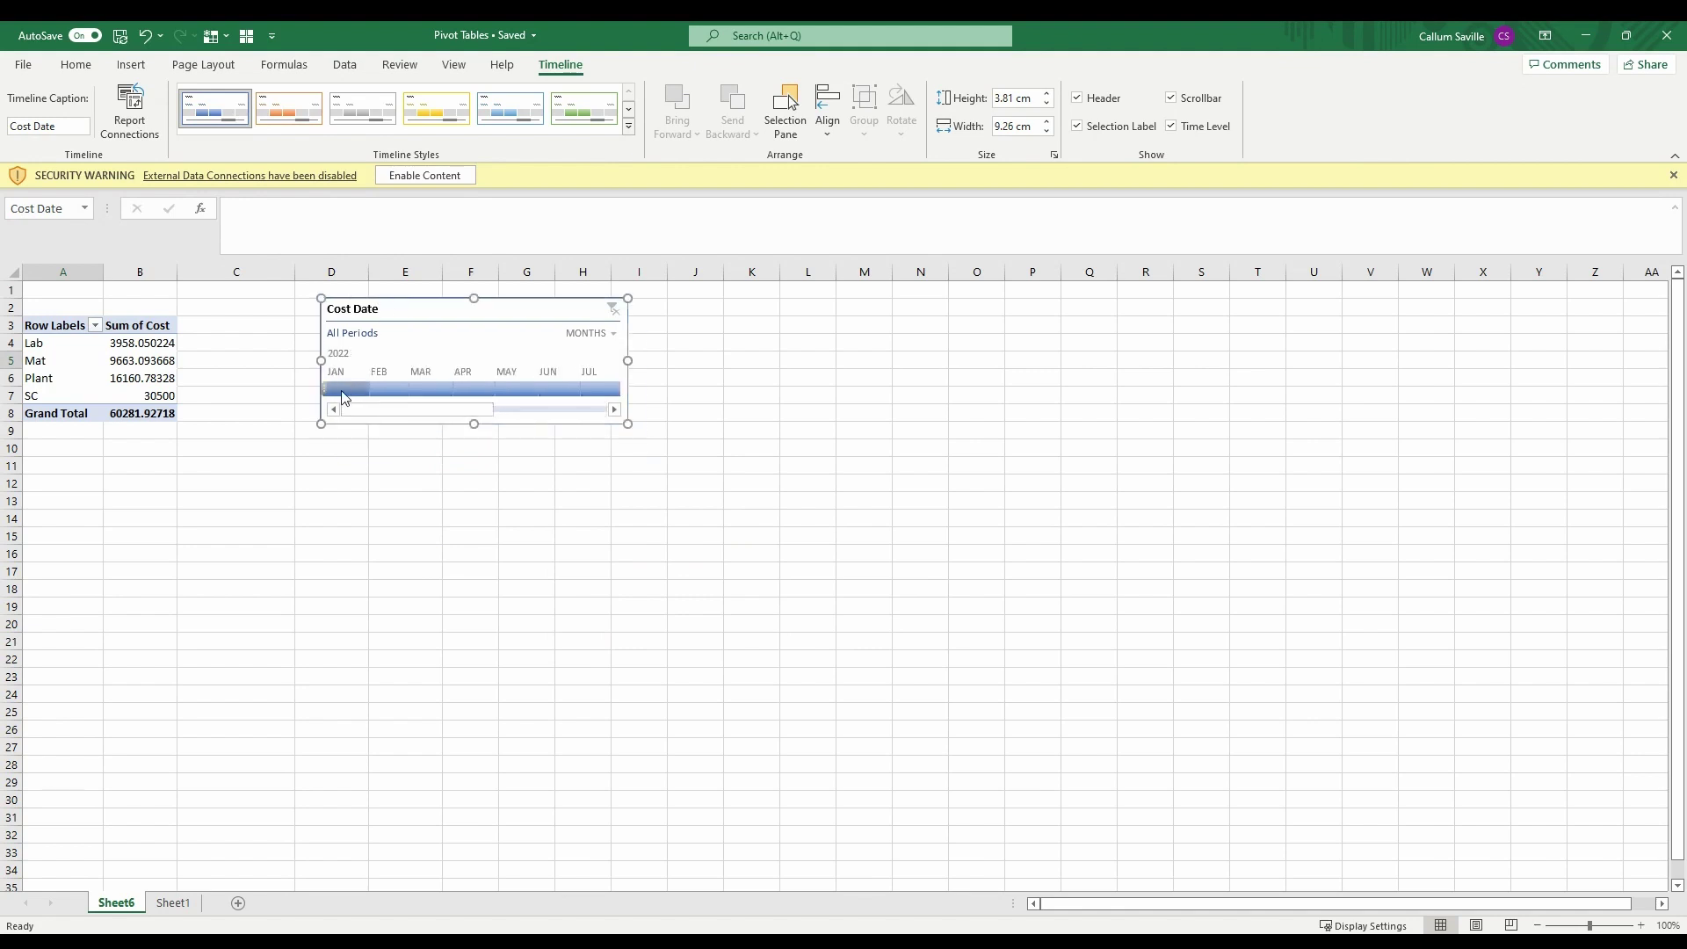
pyautogui.click(349, 389)
pyautogui.moveTo(350, 389); pyautogui.dragTo(452, 389)
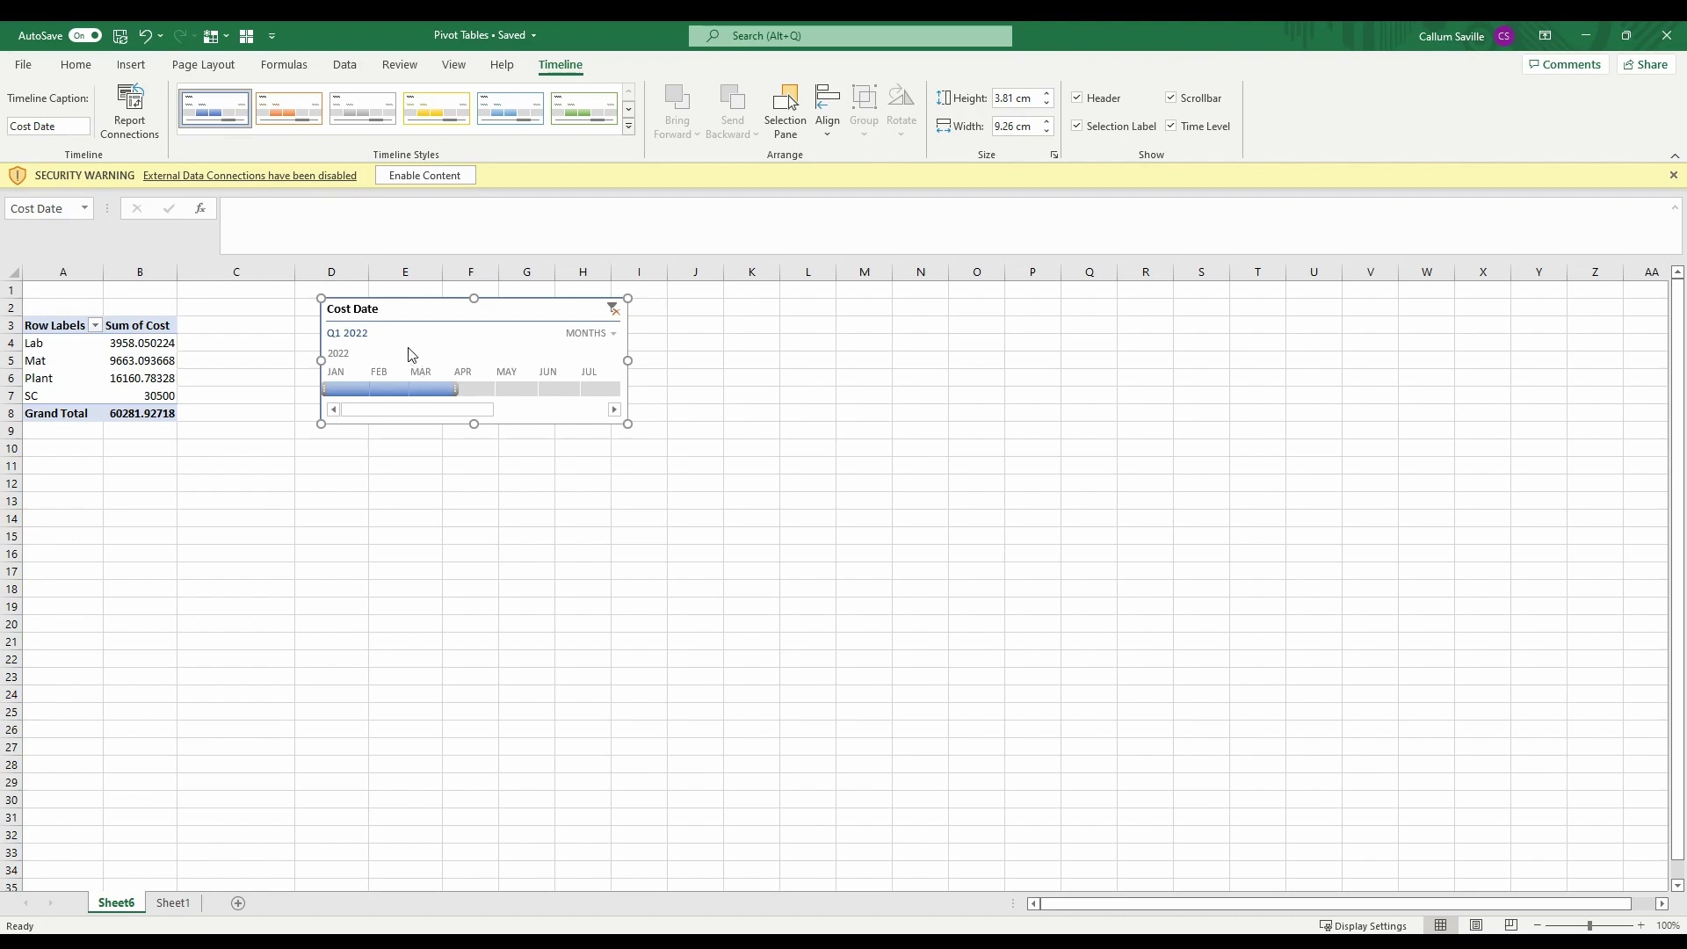
pyautogui.press('Delete')
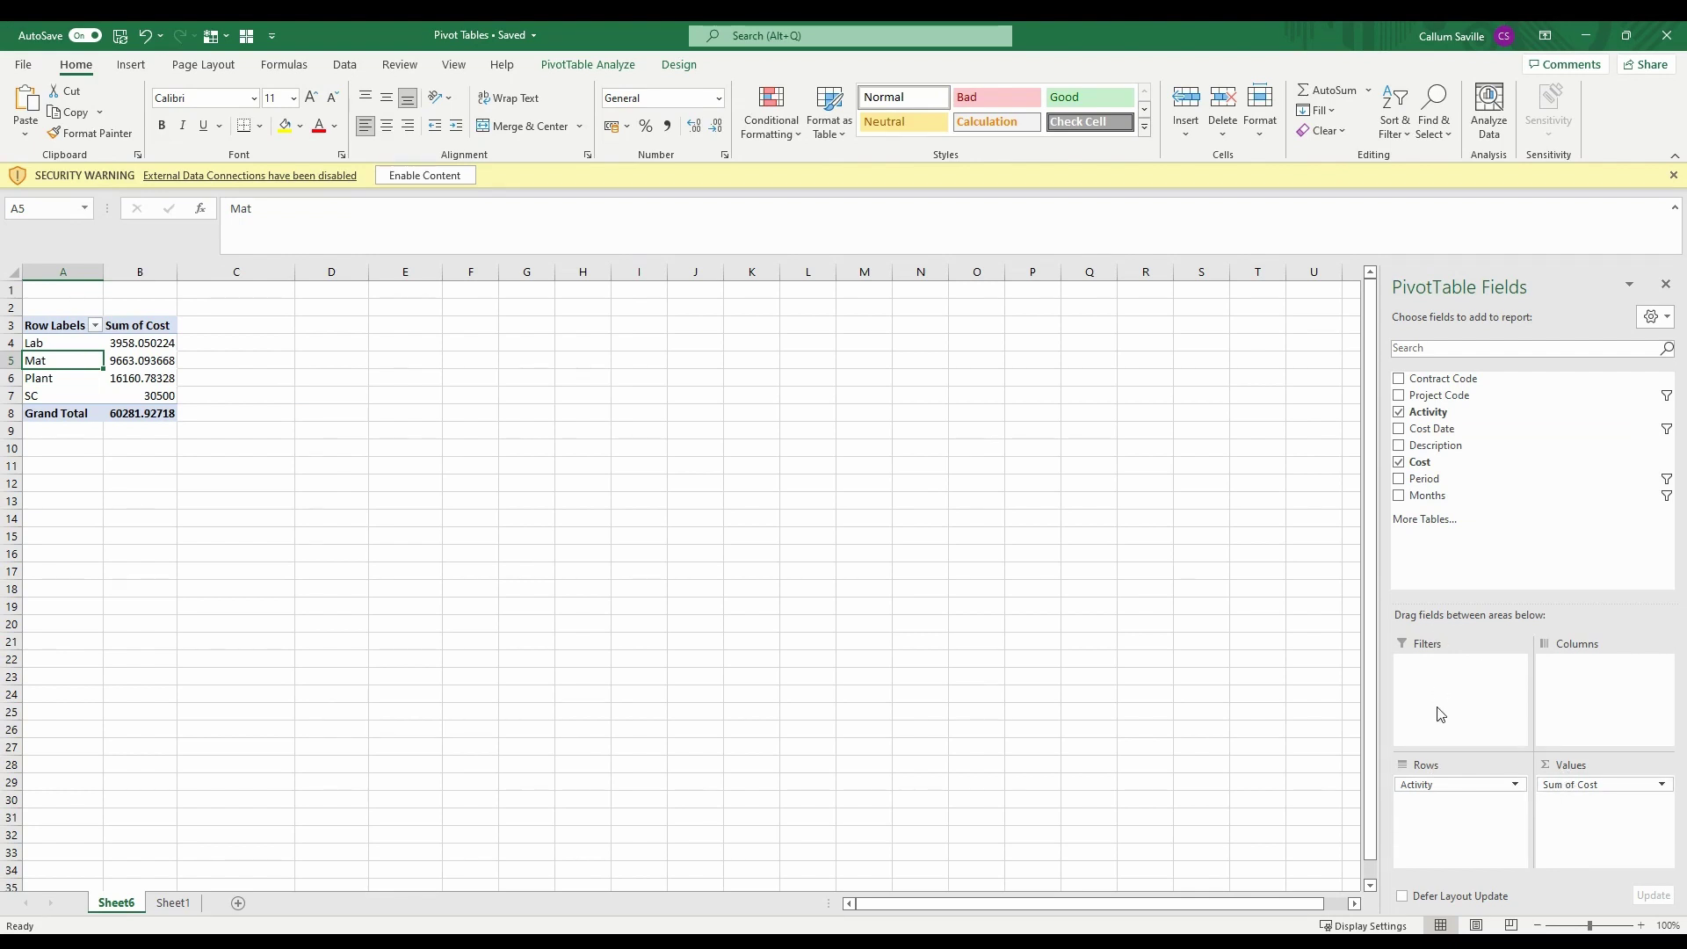
# - Change the Cost value field summary from Sum to Count, then to Average
pyautogui.click(1662, 784)
pyautogui.click(1588, 776)
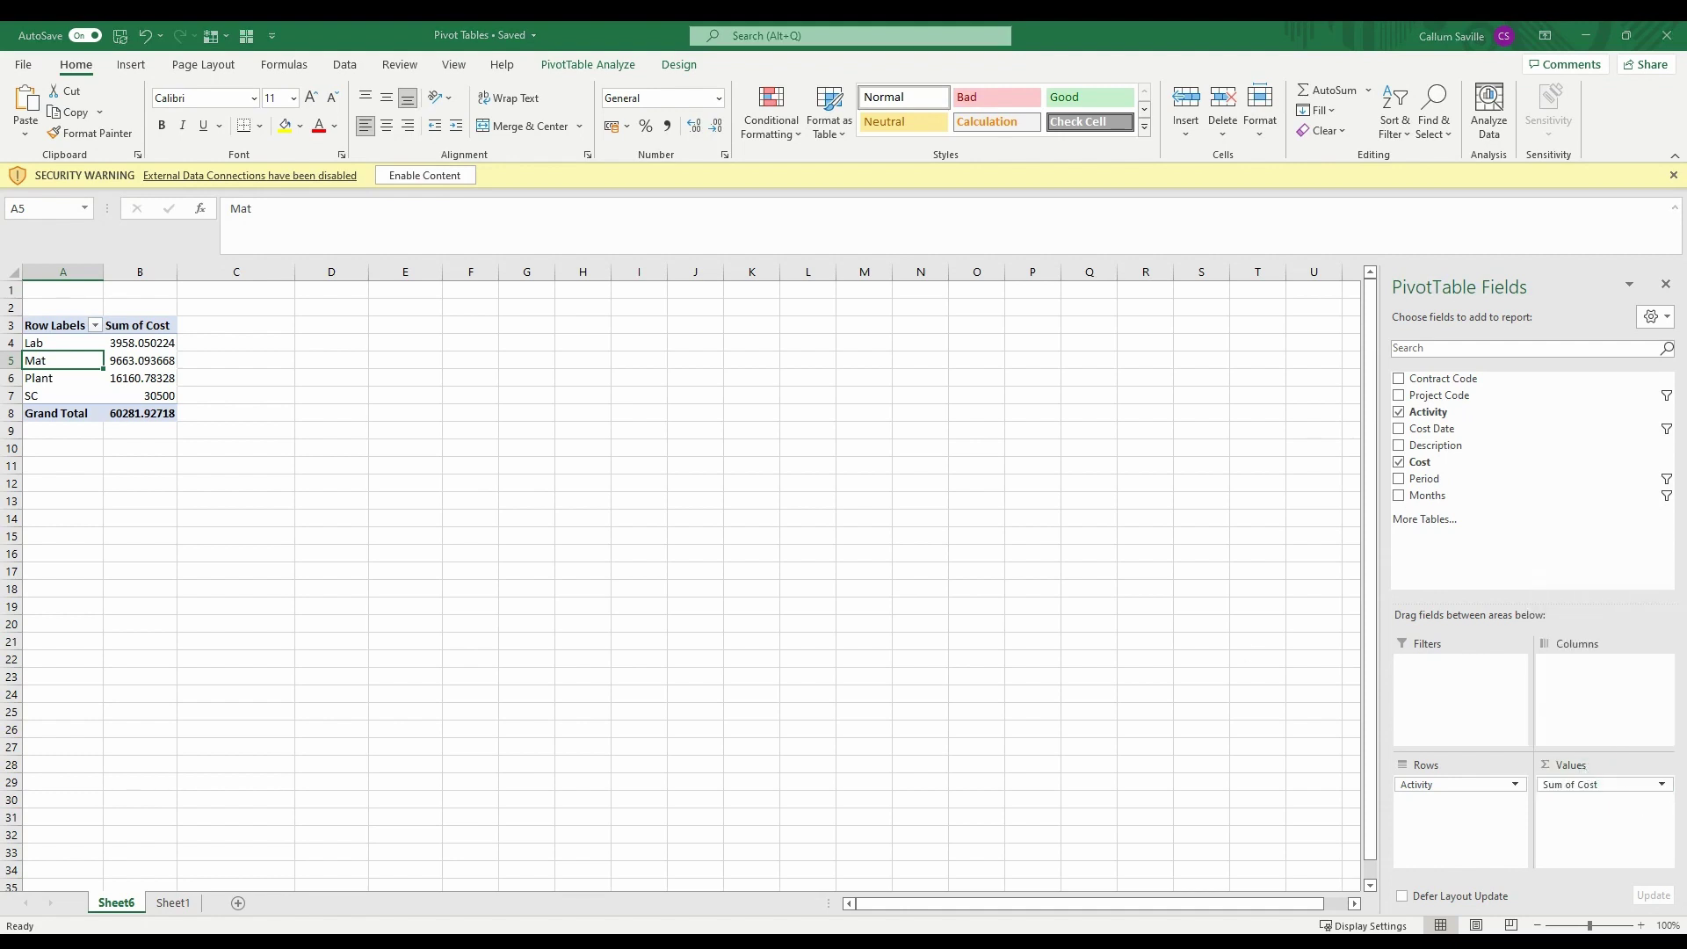
pyautogui.click(145, 344)
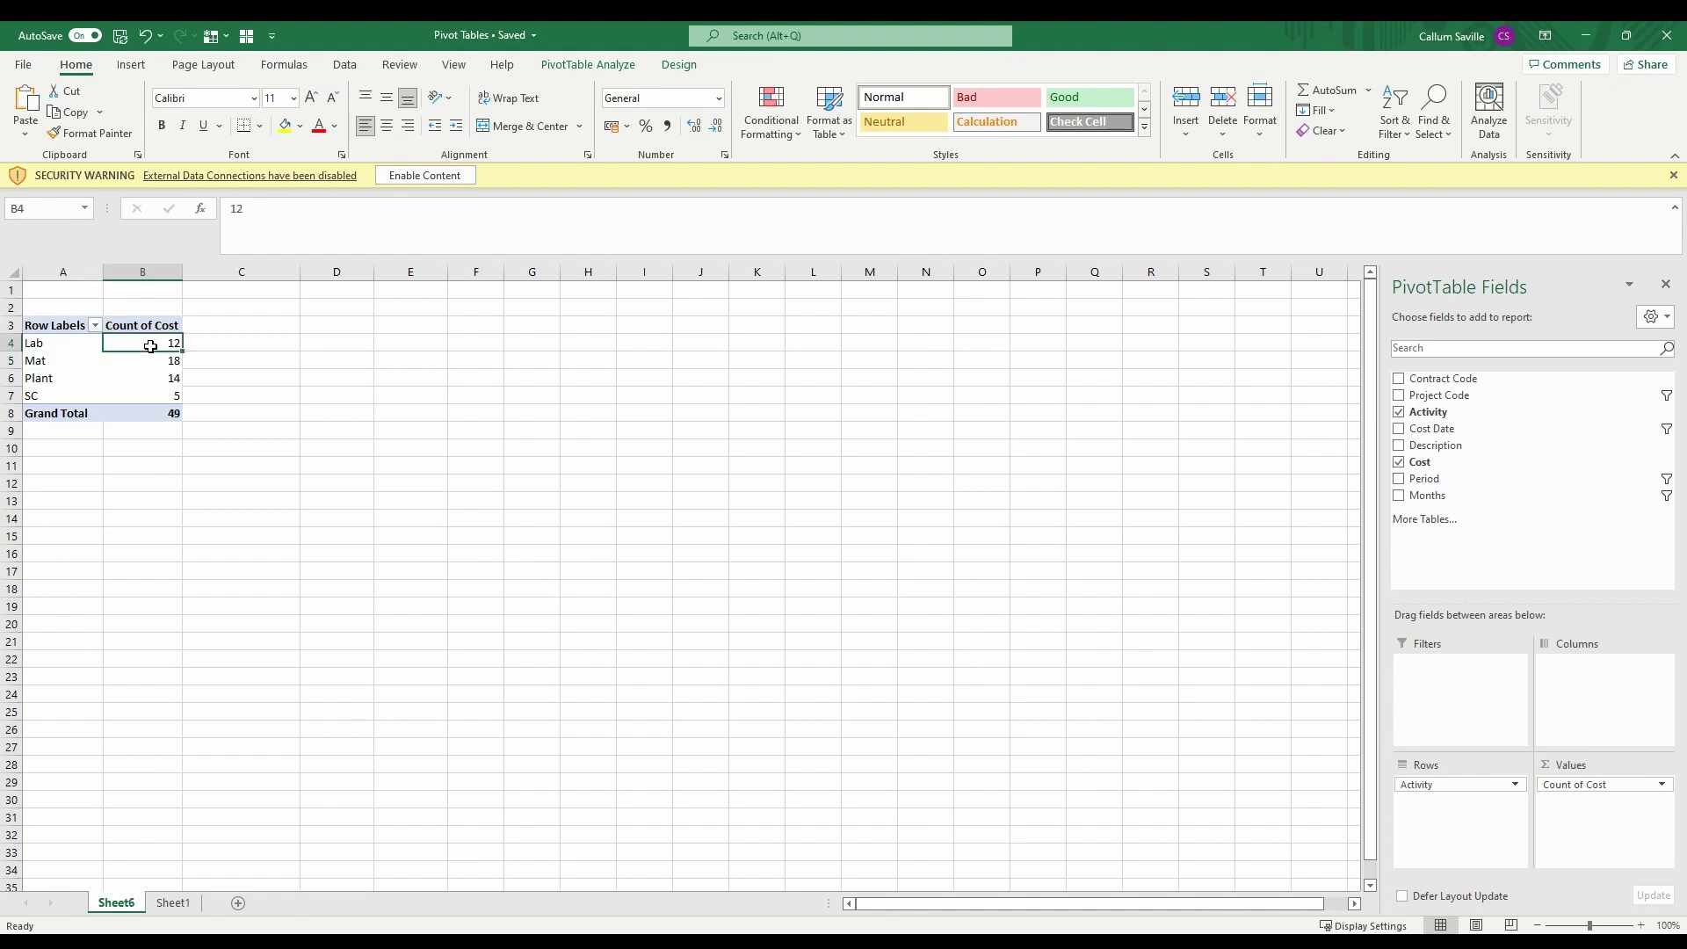
pyautogui.click(139, 361)
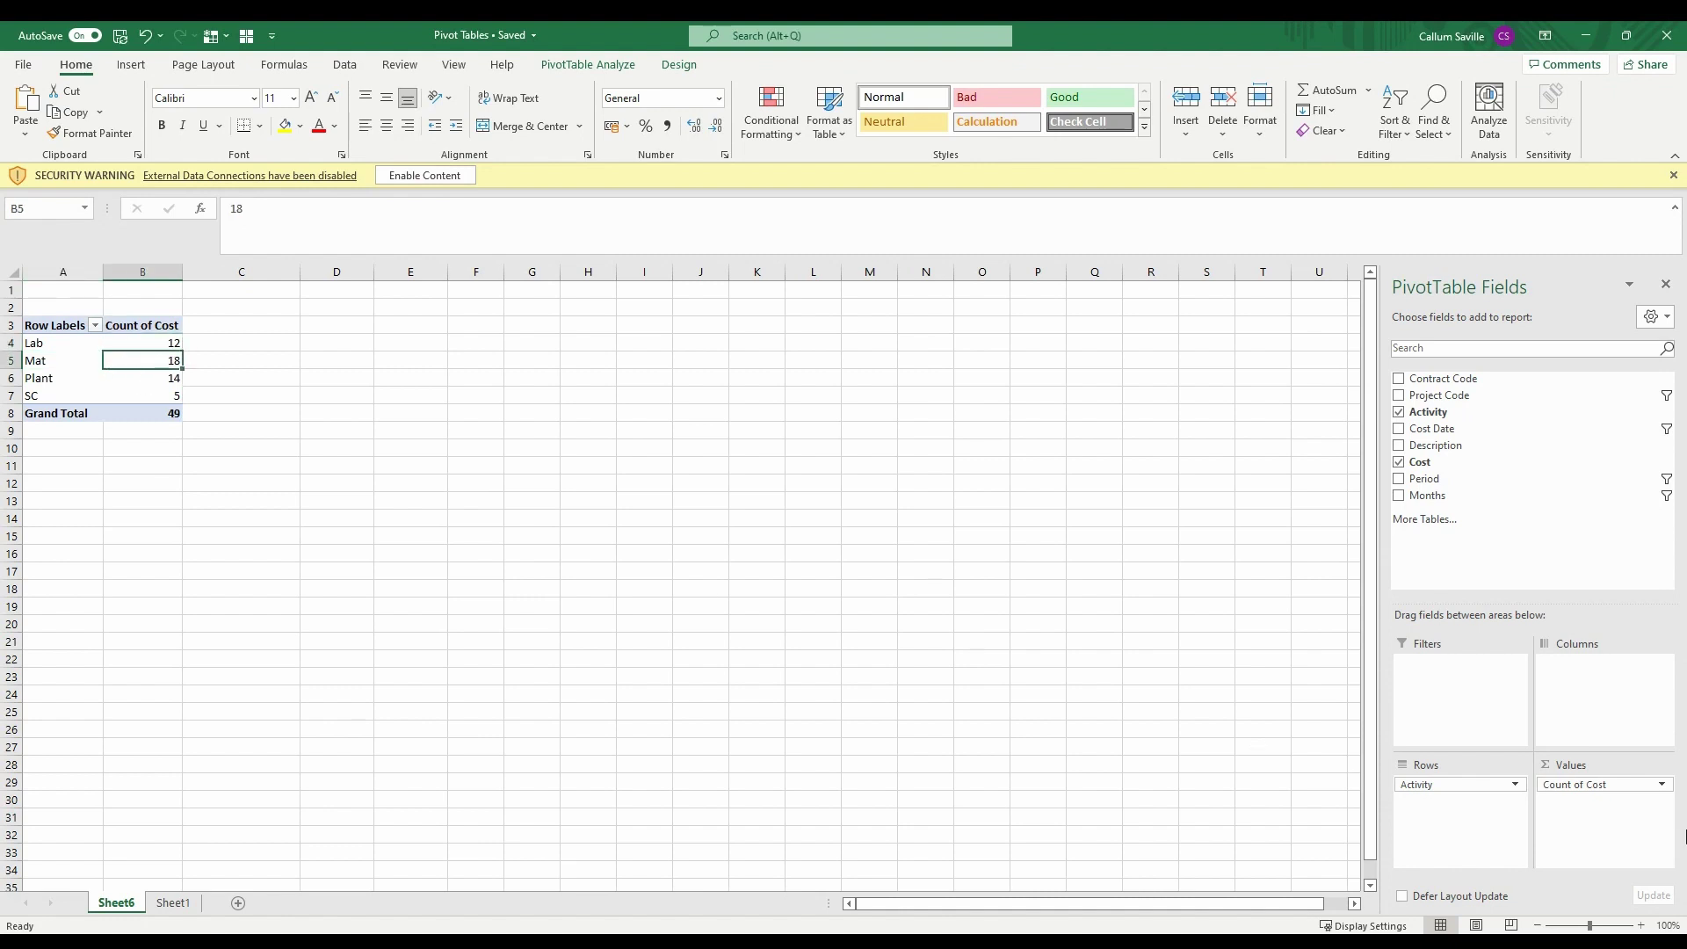
pyautogui.click(1661, 783)
pyautogui.click(1661, 783)
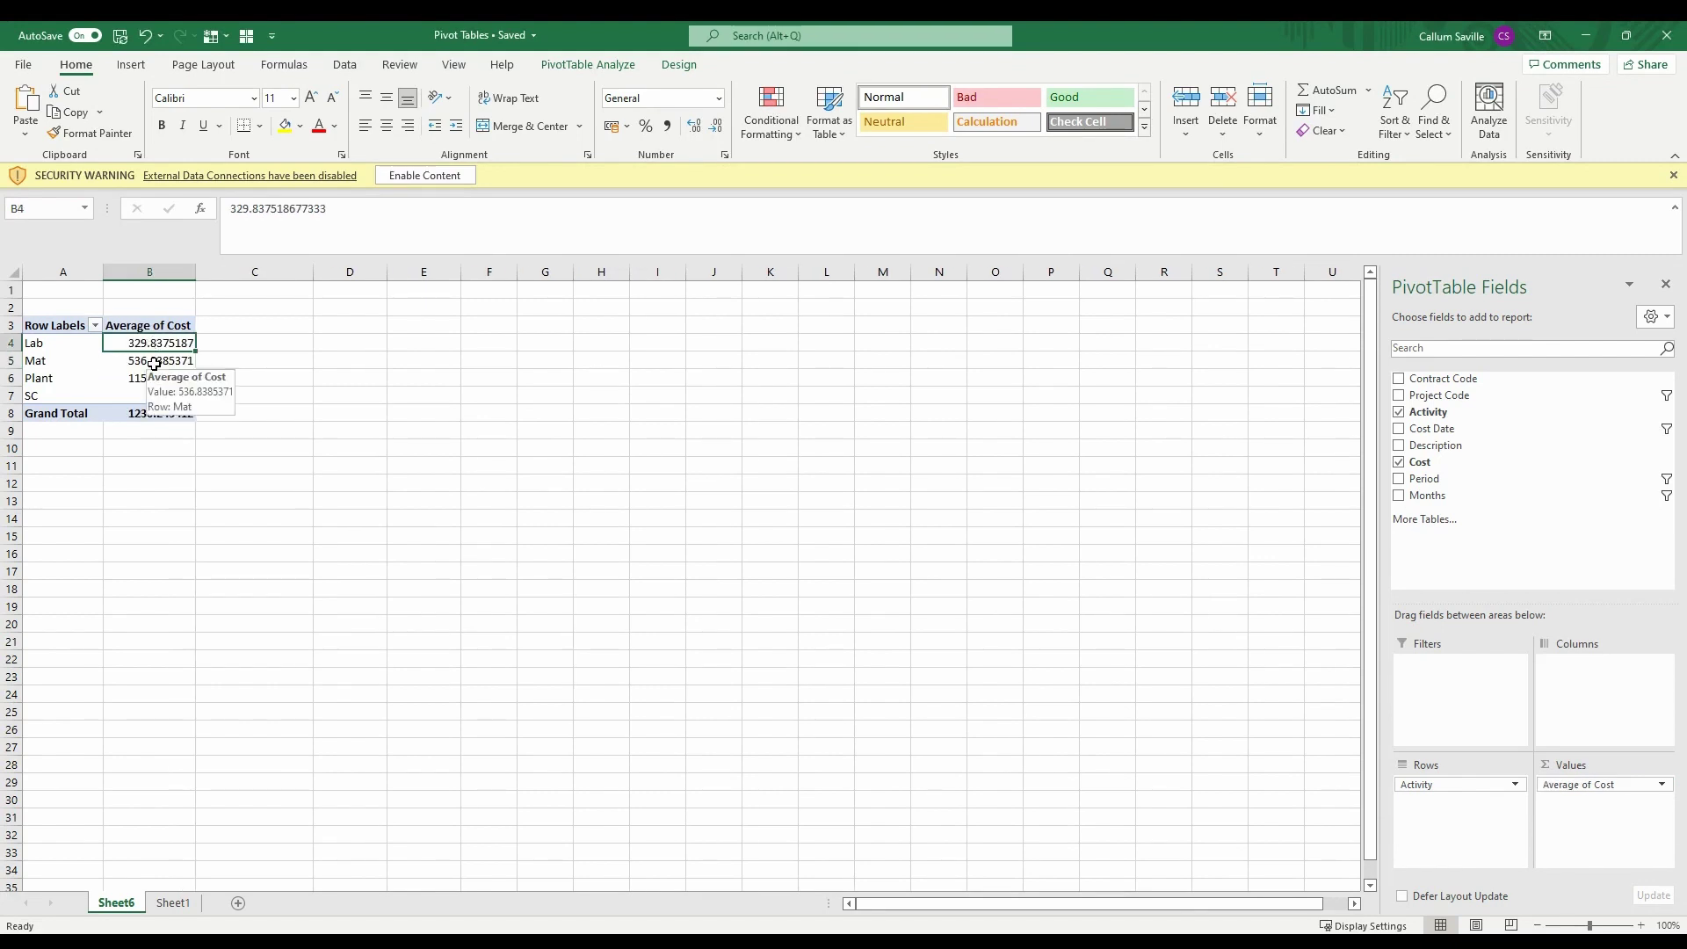
pyautogui.click(149, 378)
pyautogui.click(1661, 784)
pyautogui.click(1662, 783)
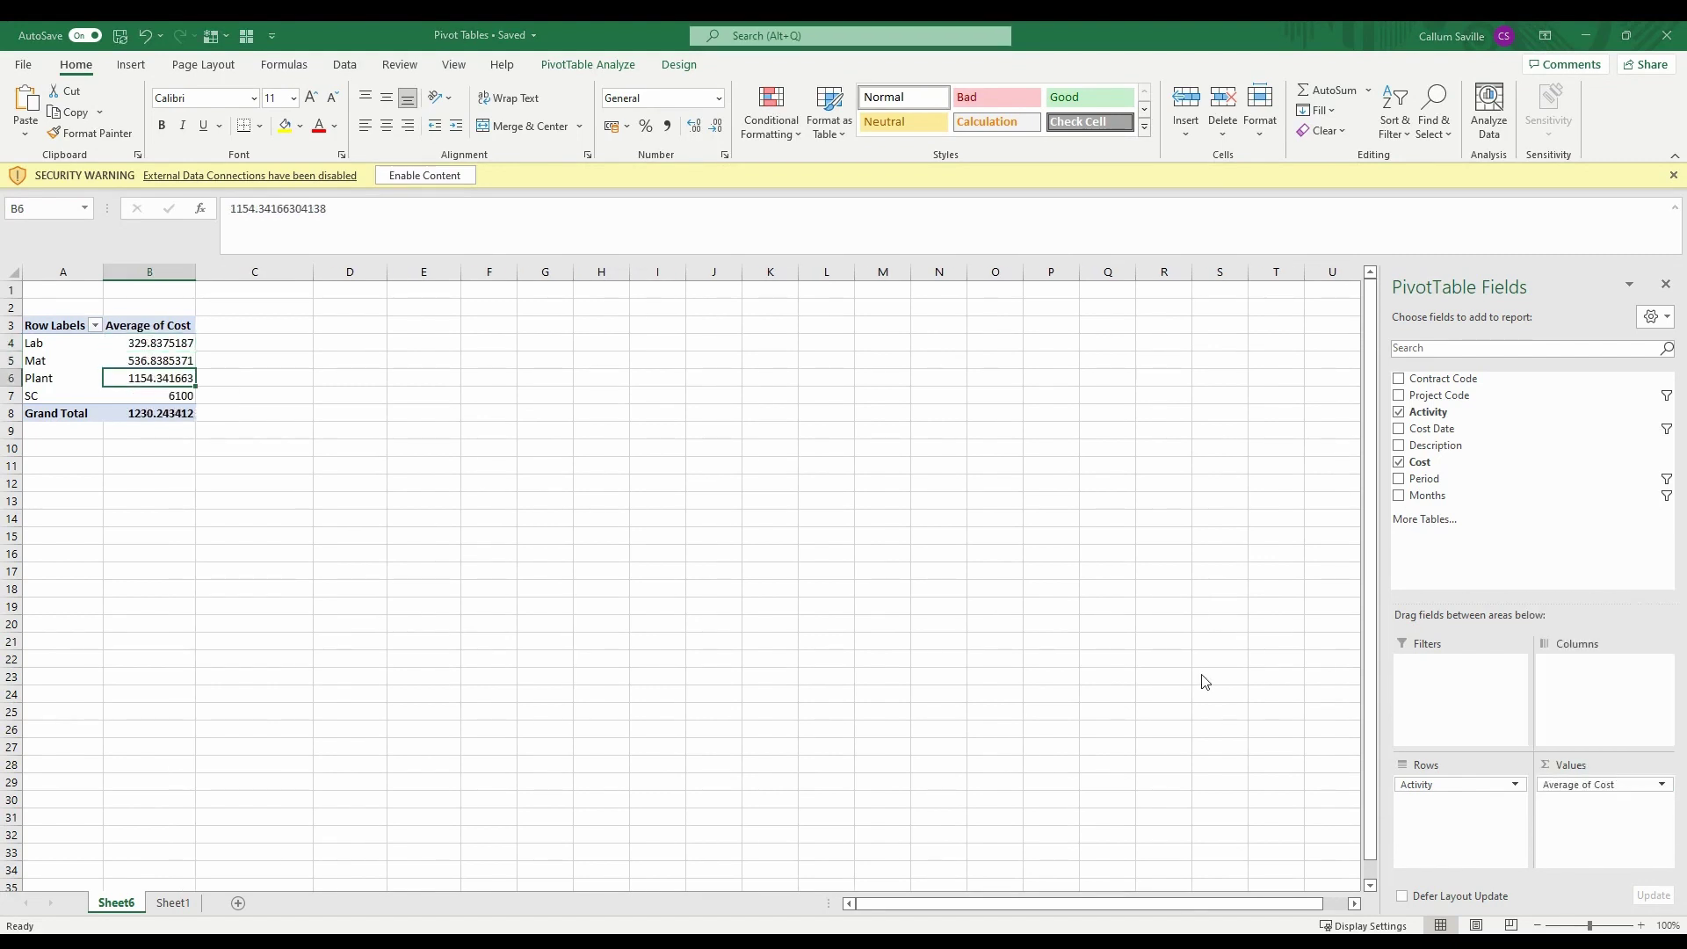
# - Format the average values B4:B8 as £ Accounting
pyautogui.moveTo(126, 400)
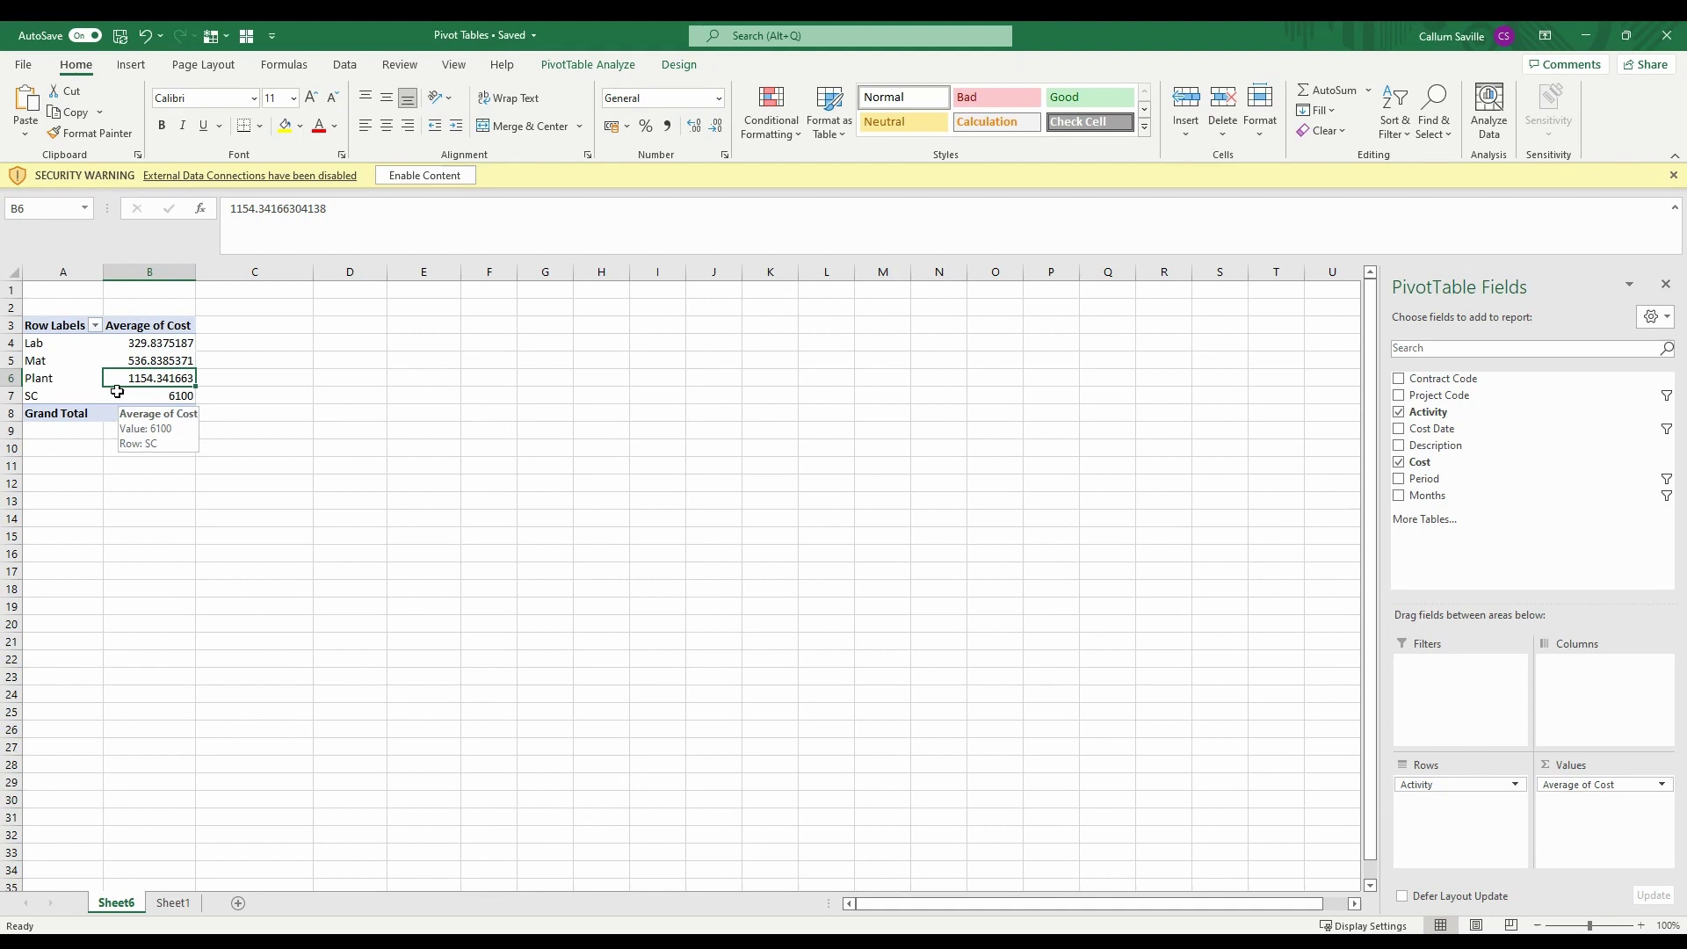
pyautogui.moveTo(149, 343); pyautogui.dragTo(149, 413)
pyautogui.click(611, 126)
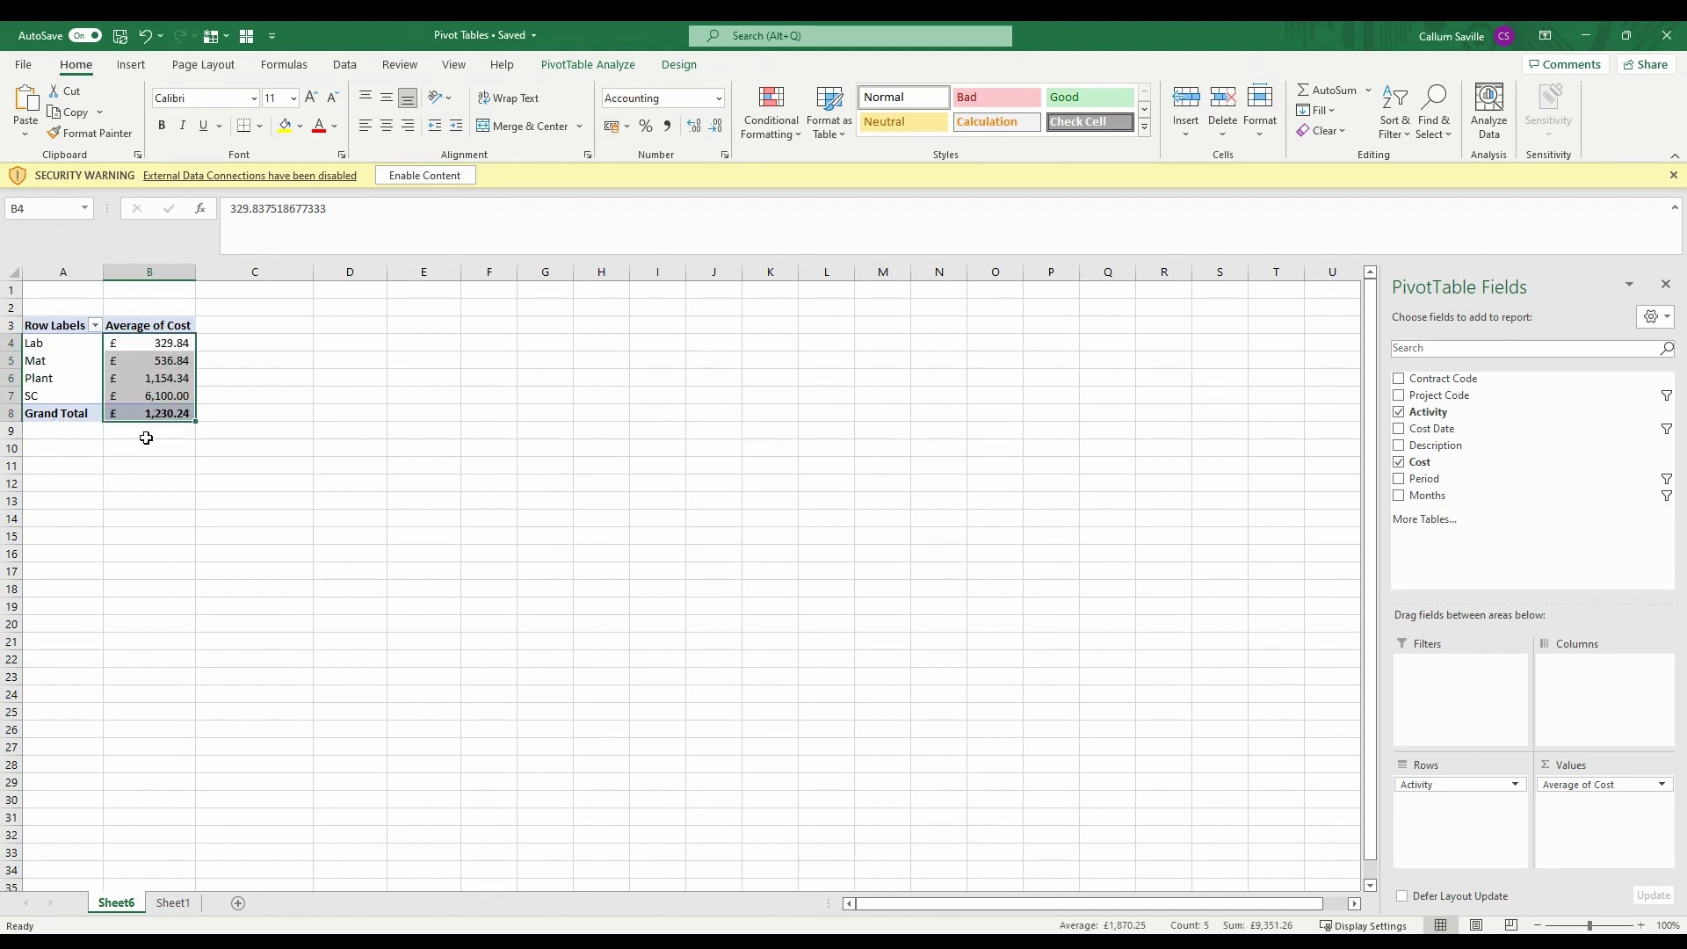
pyautogui.click(147, 443)
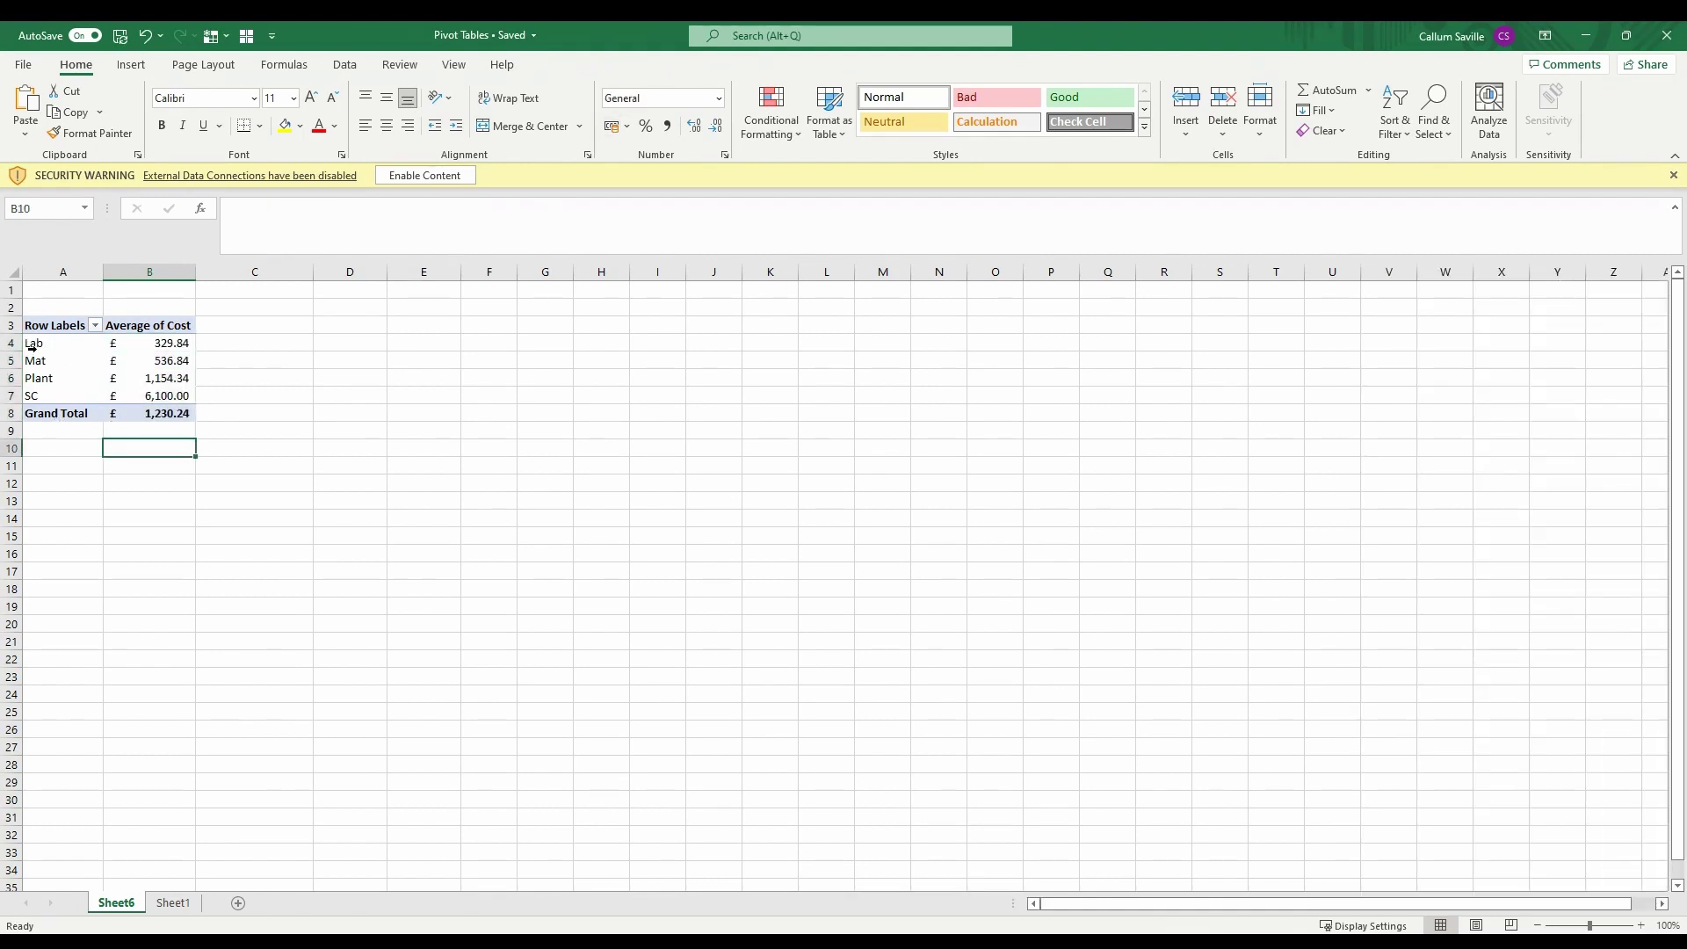
# - Copy the pivot range A3:B8 and paste it as plain values at D3
pyautogui.click(41, 413)
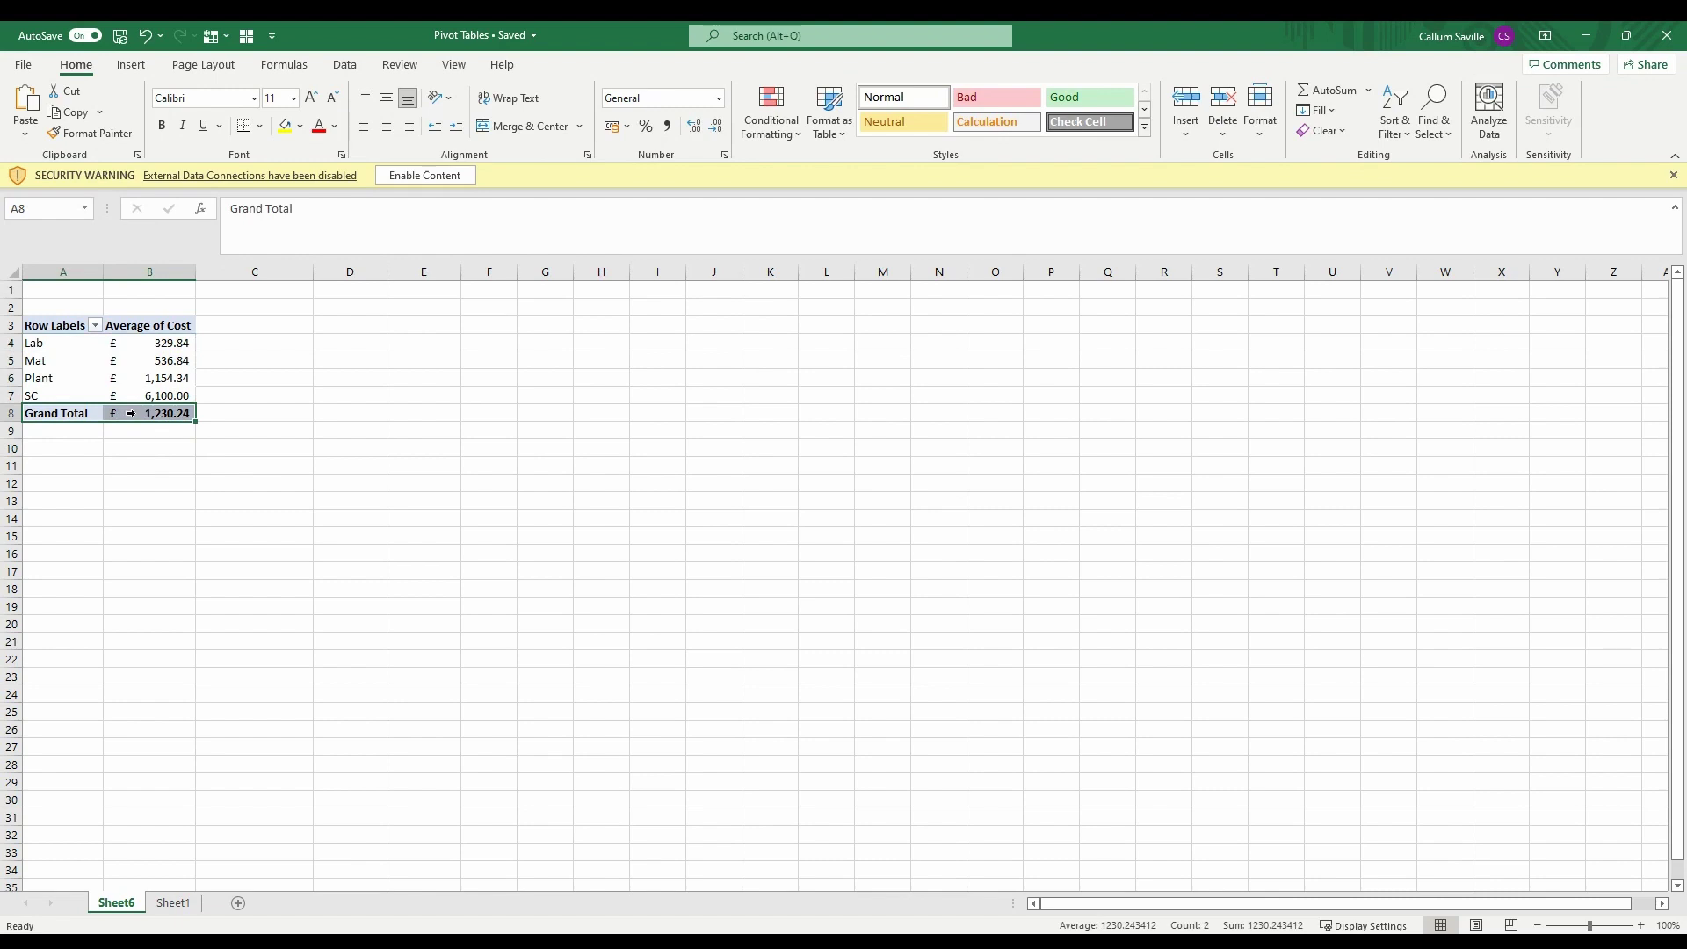
pyautogui.click(61, 332)
pyautogui.rightClick(61, 334)
pyautogui.click(99, 343)
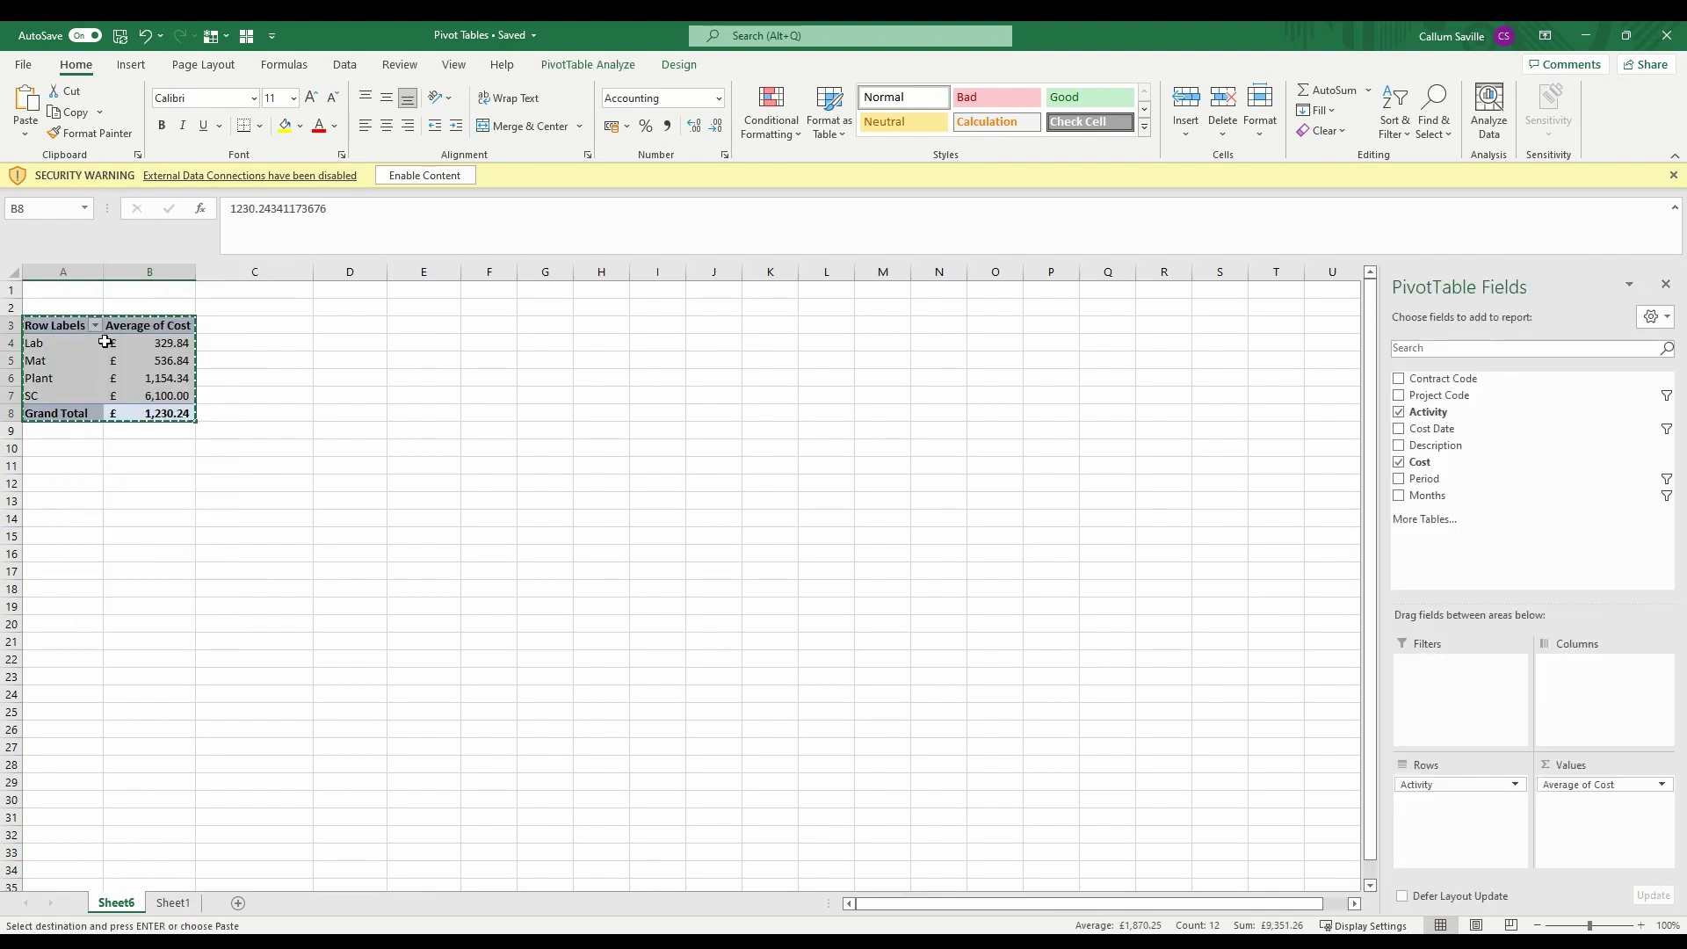
pyautogui.click(369, 323)
pyautogui.rightClick(369, 323)
pyautogui.click(440, 415)
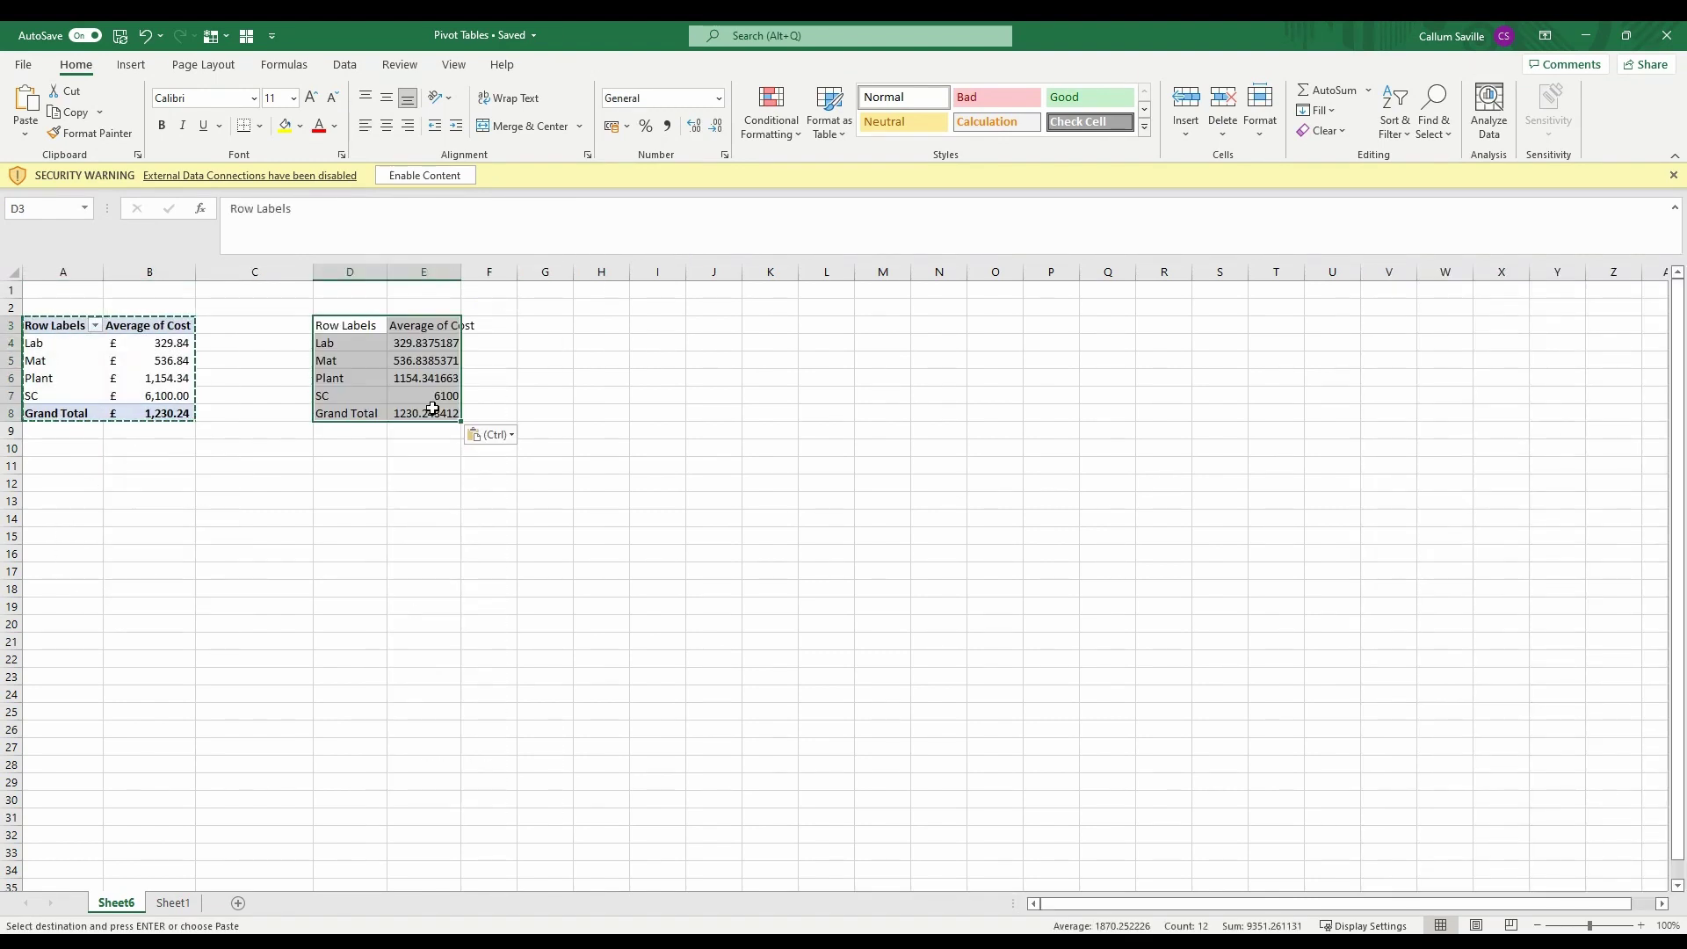
# - Autofit column E to fit the pasted numbers
pyautogui.click(360, 360)
pyautogui.moveTo(456, 273); pyautogui.dragTo(457, 273)
pyautogui.doubleClick(457, 273)
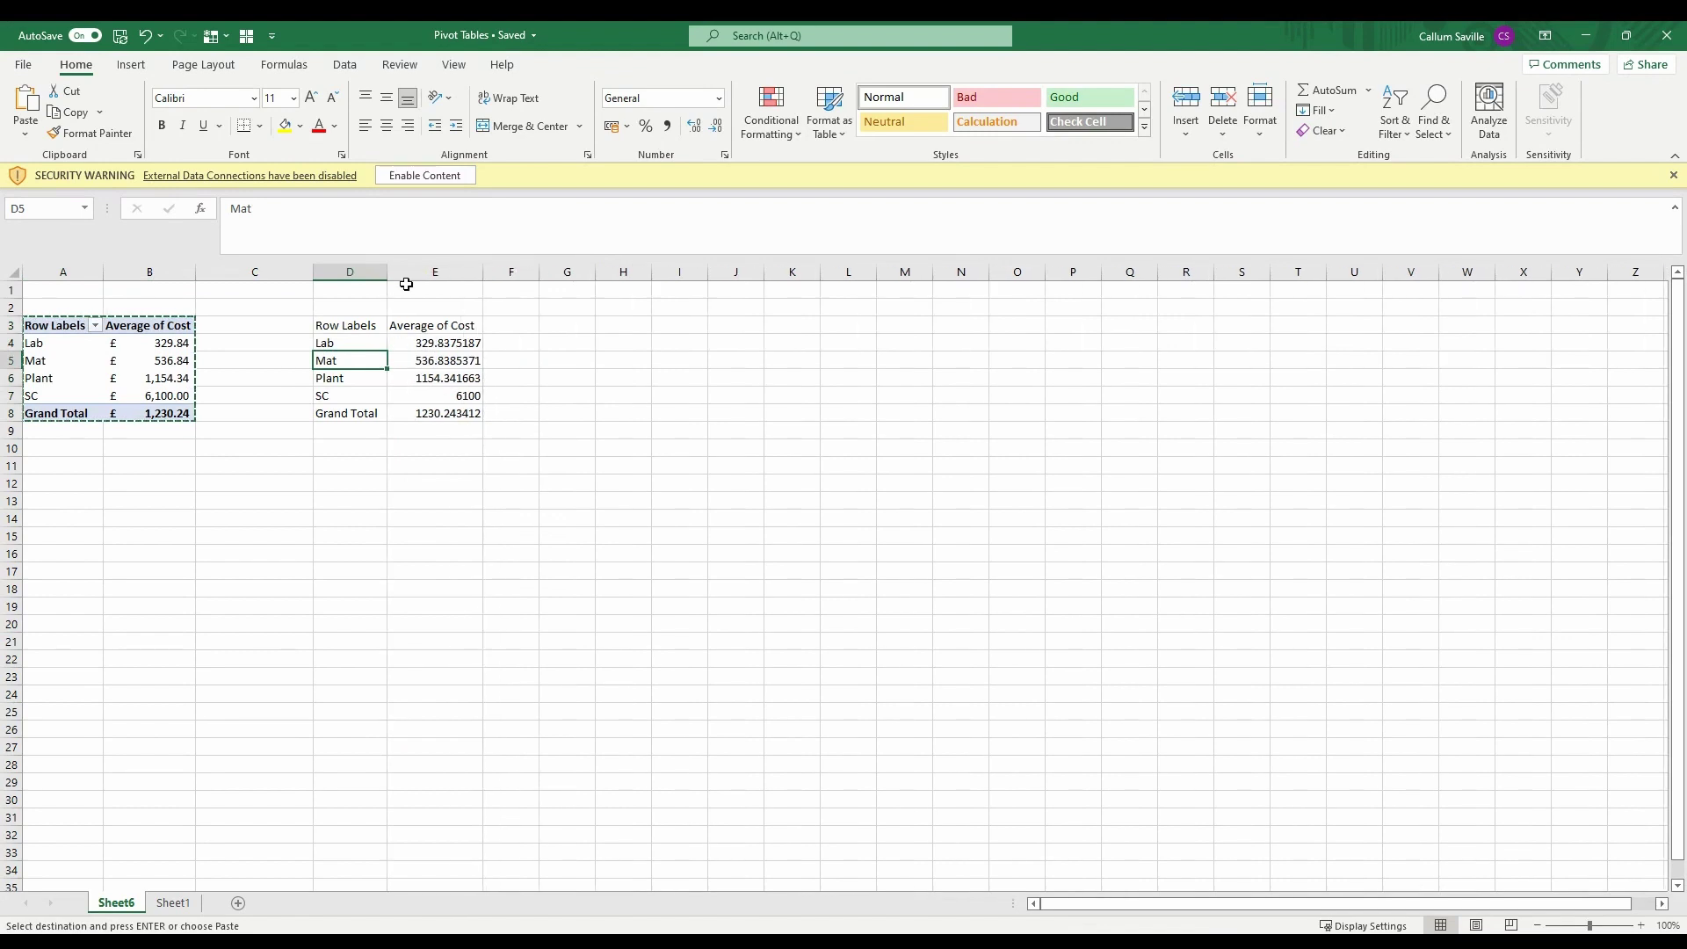